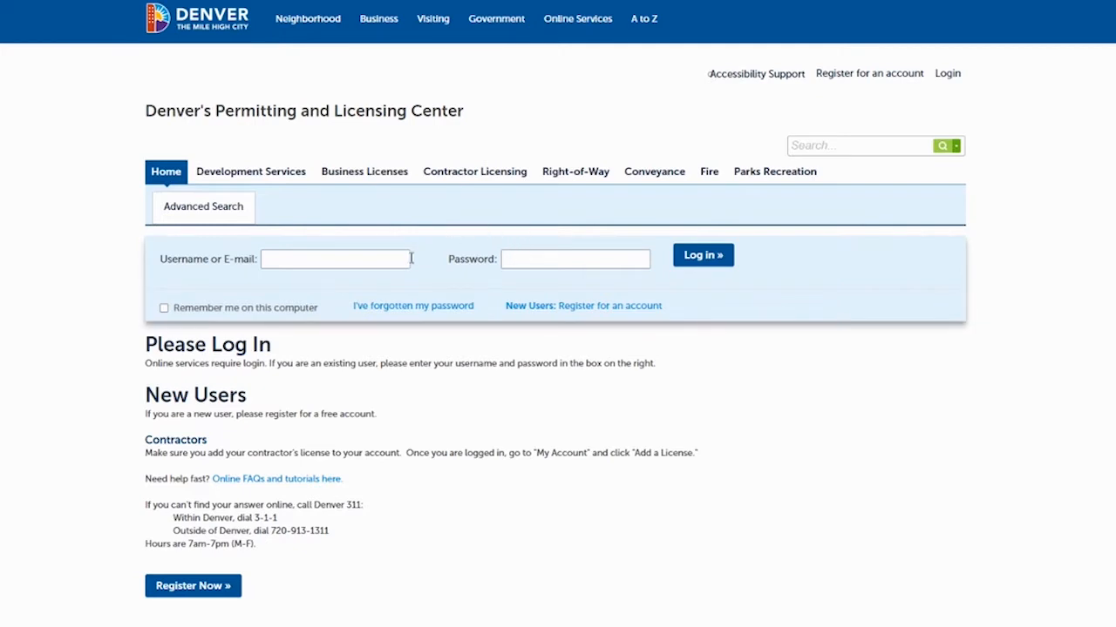
Log in with the account's username/e-mail and password.
left_click(311, 261)
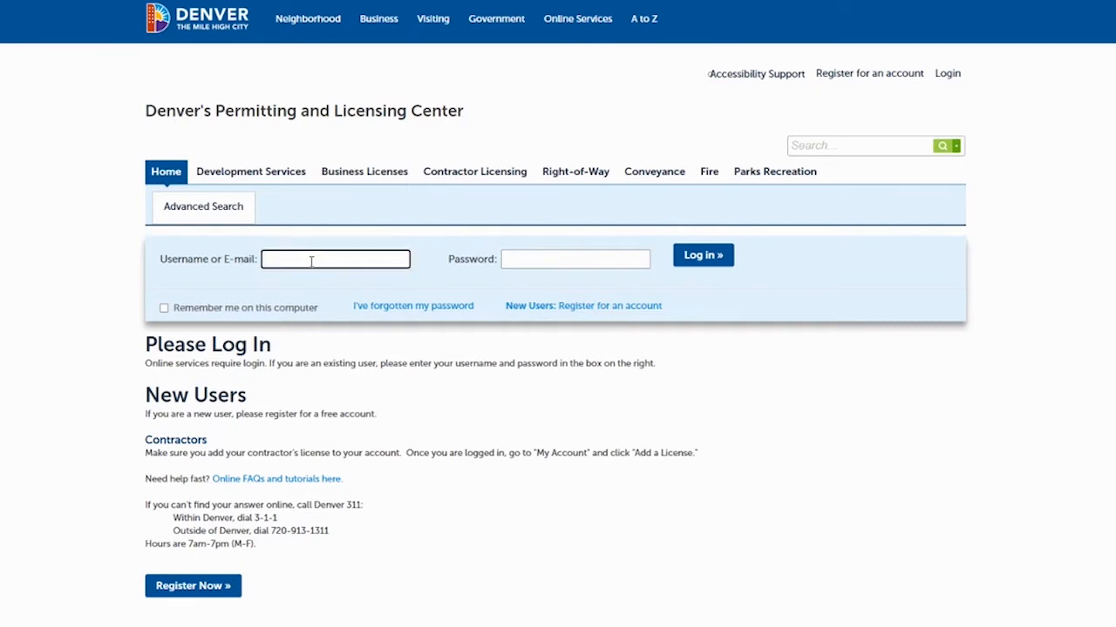
key("Tab")
type("•••")
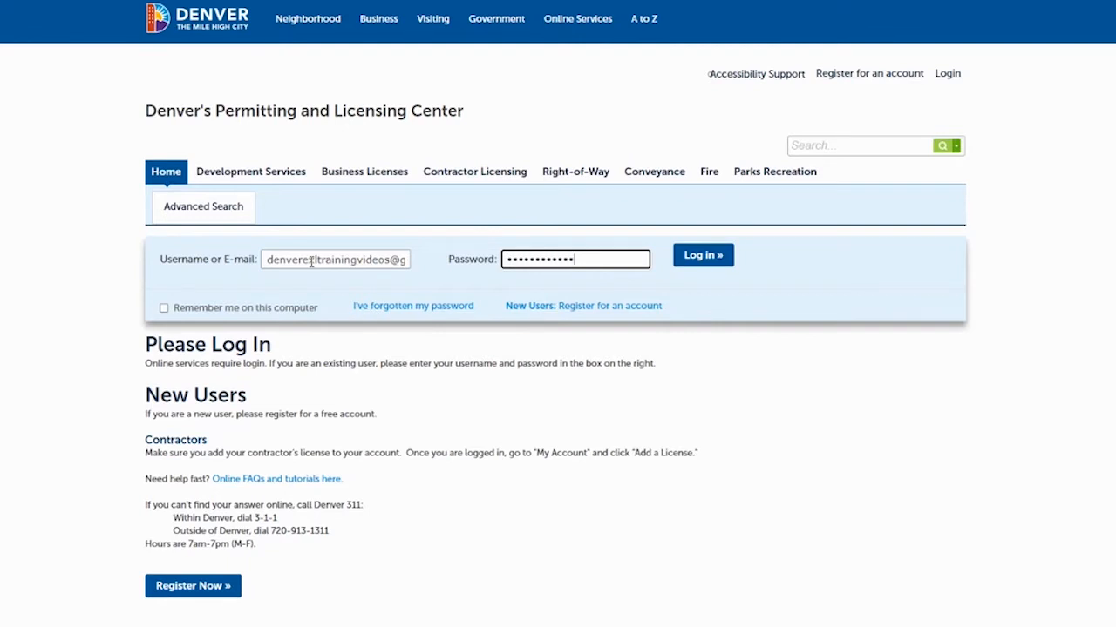
type("••")
left_click(700, 256)
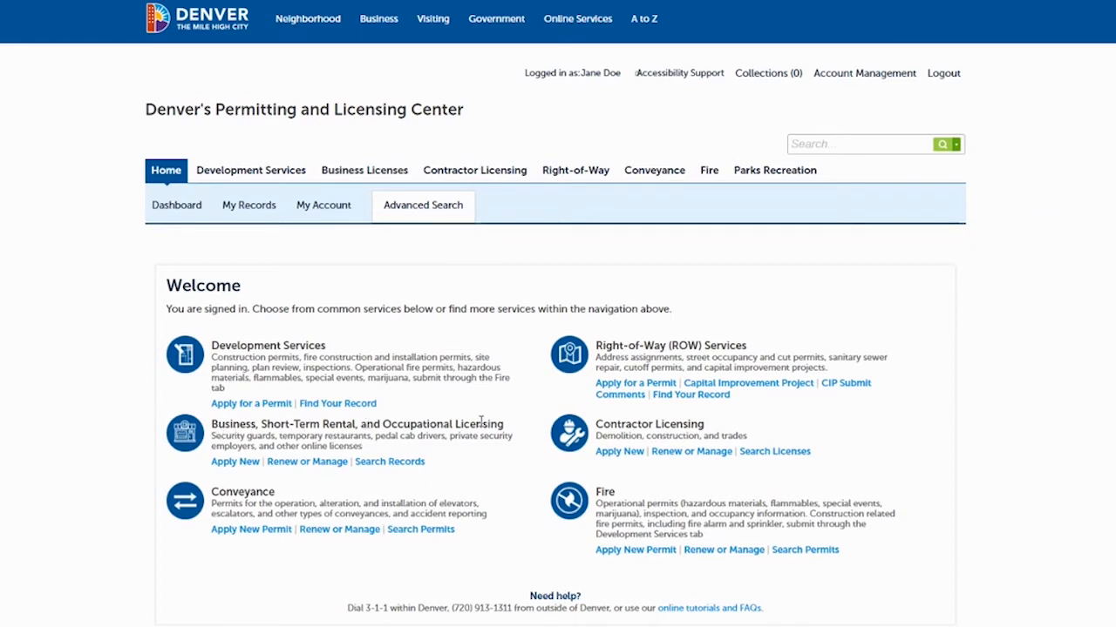
Apply for a new Body Artist License under Business Licensing, answering No to prior suspension or revocation.
left_click(228, 463)
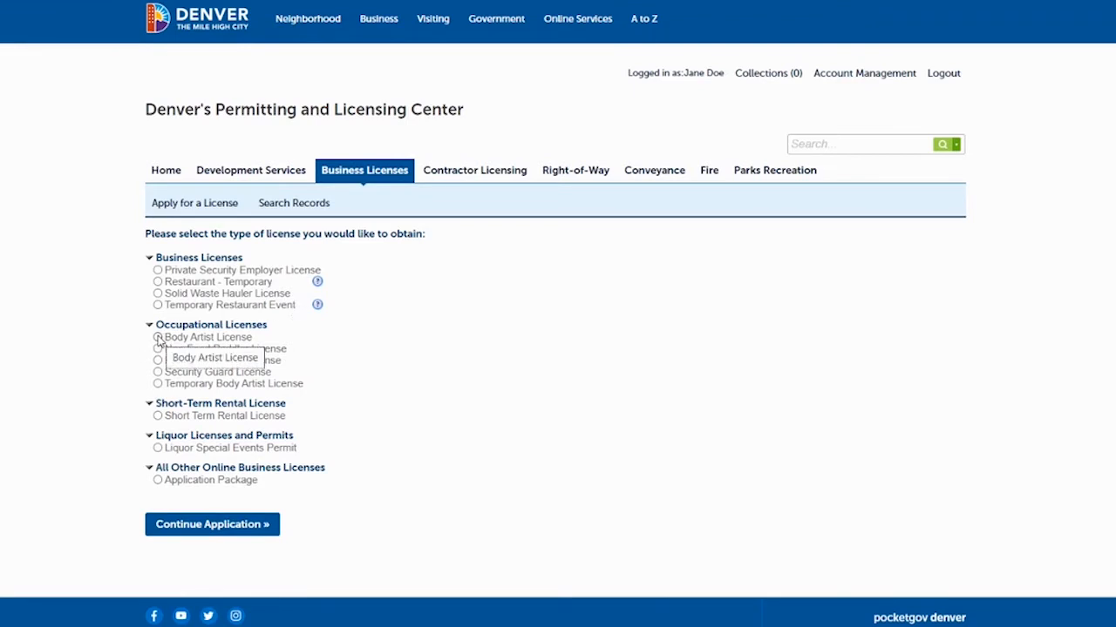
left_click(158, 337)
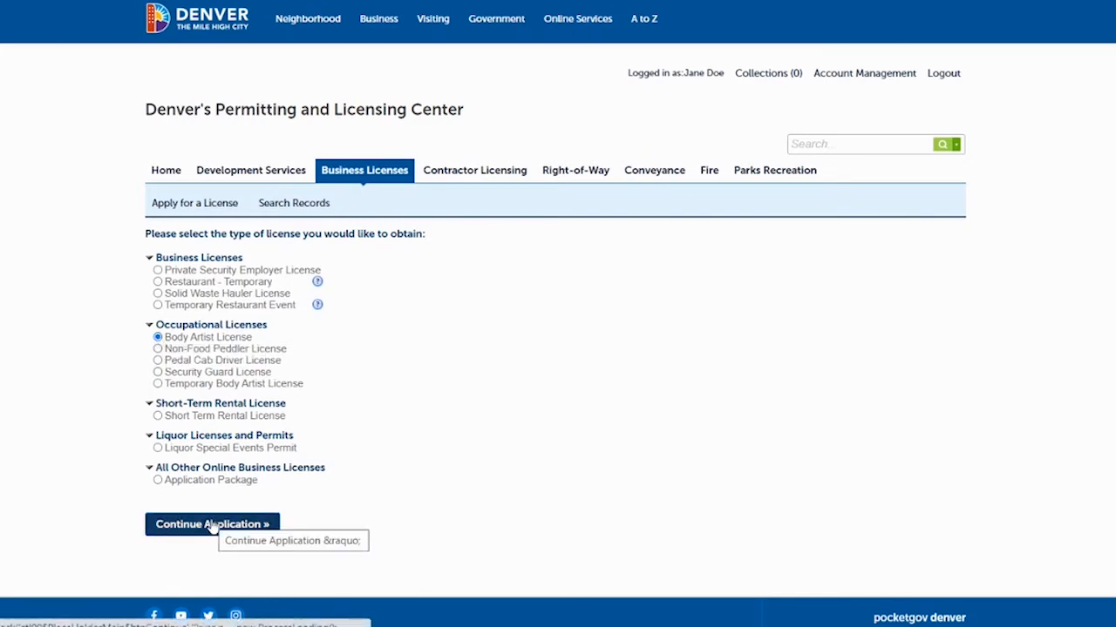
left_click(211, 524)
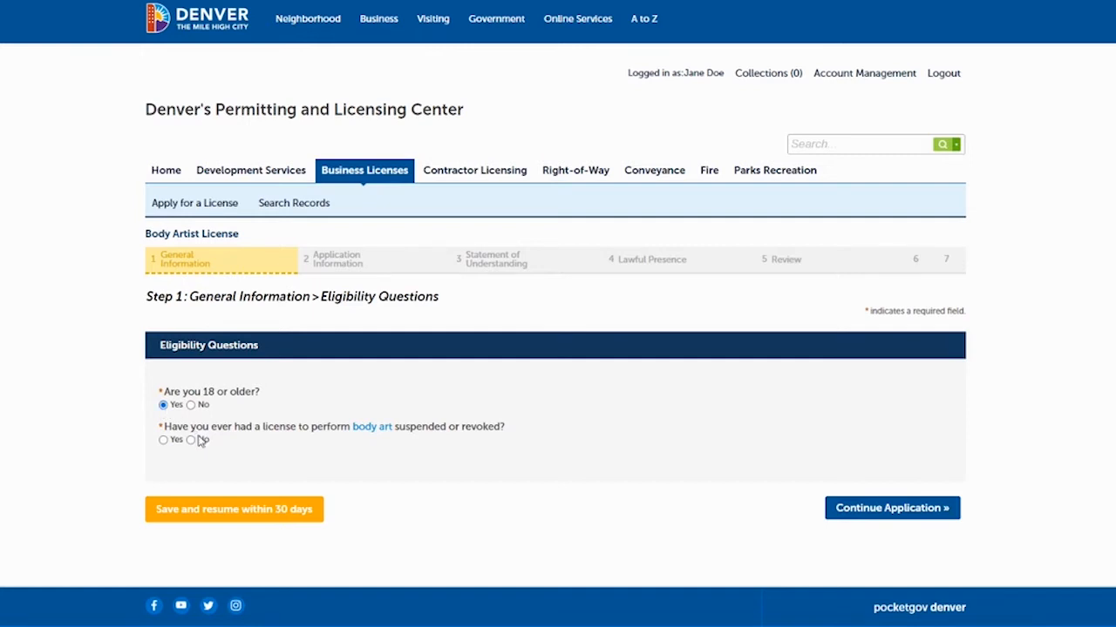
left_click(190, 441)
left_click(875, 510)
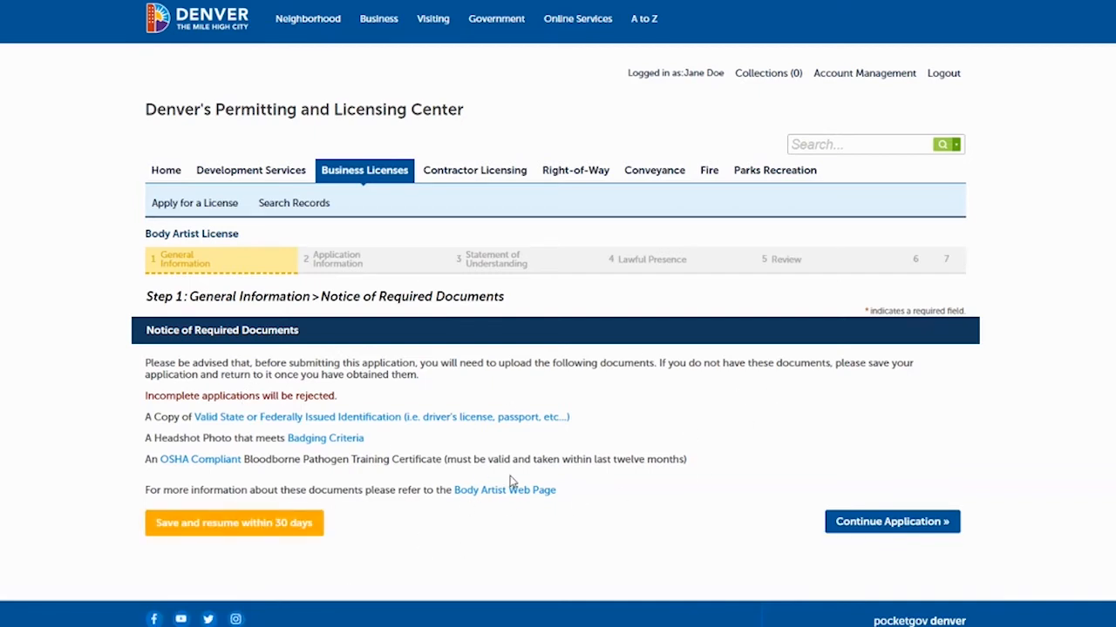
Continue past the Notice of Required Documents page.
left_click(880, 523)
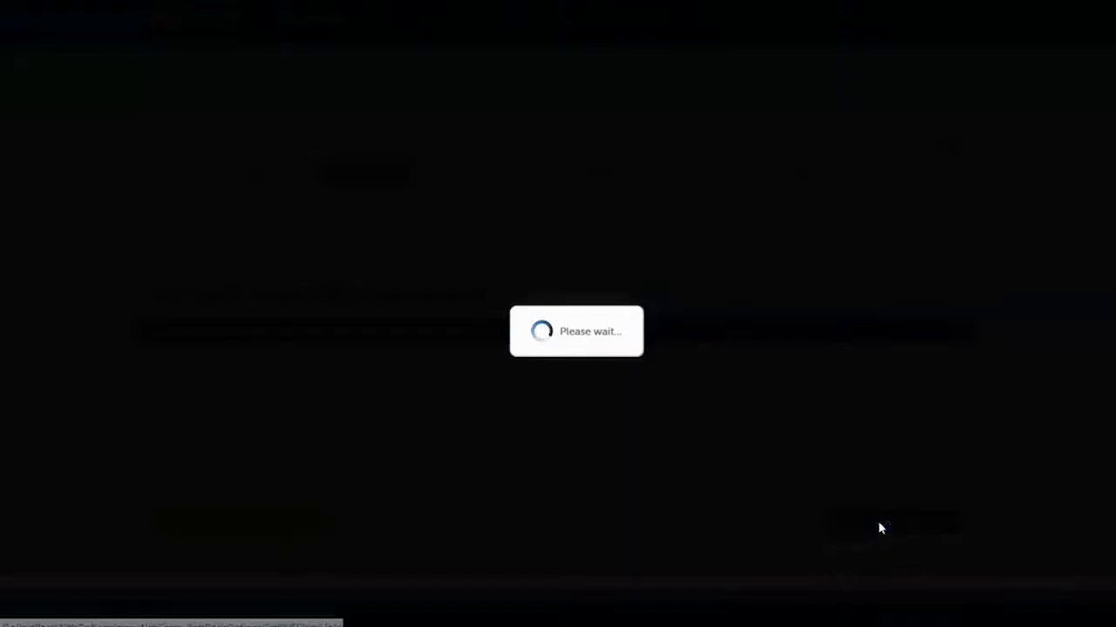
Add a new applicant contact with the applicant's first name, last name and birth date.
scroll(557, 314, "down", 2)
scroll(558, 314, "up", 1)
scroll(558, 314, "down", 1)
scroll(558, 314, "down", 1)
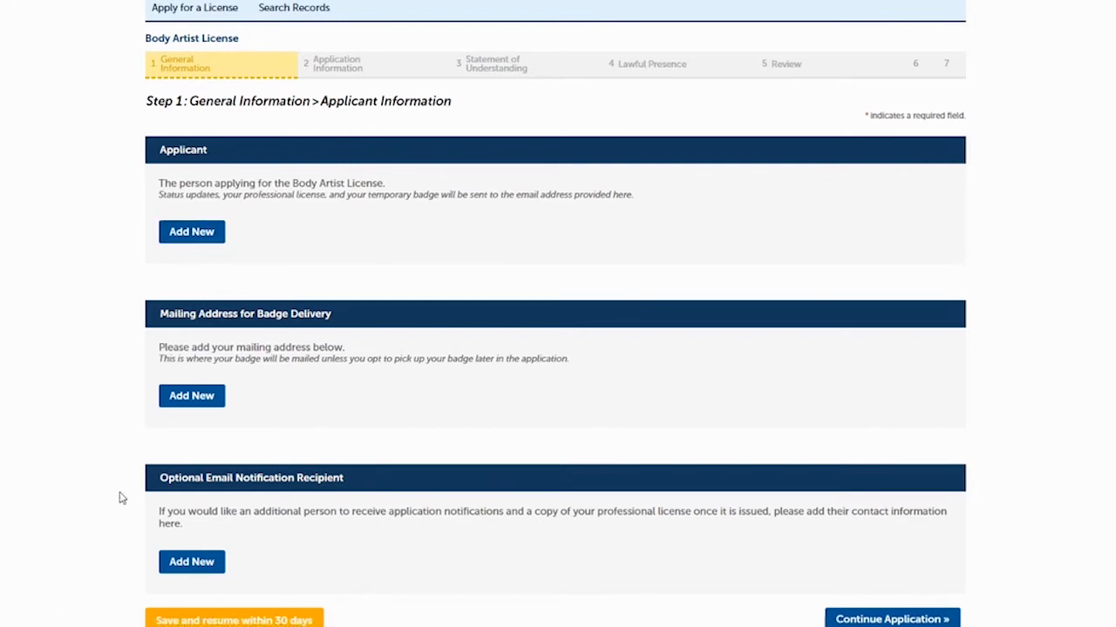
left_click(190, 232)
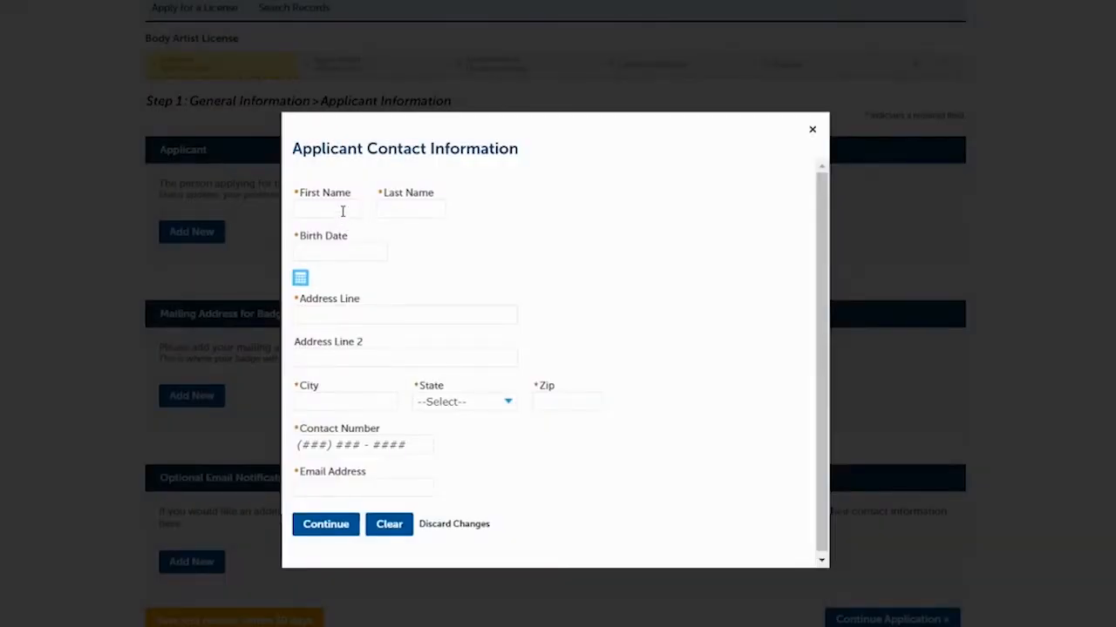
left_click(342, 210)
type("Jane")
key("Tab")
type("D")
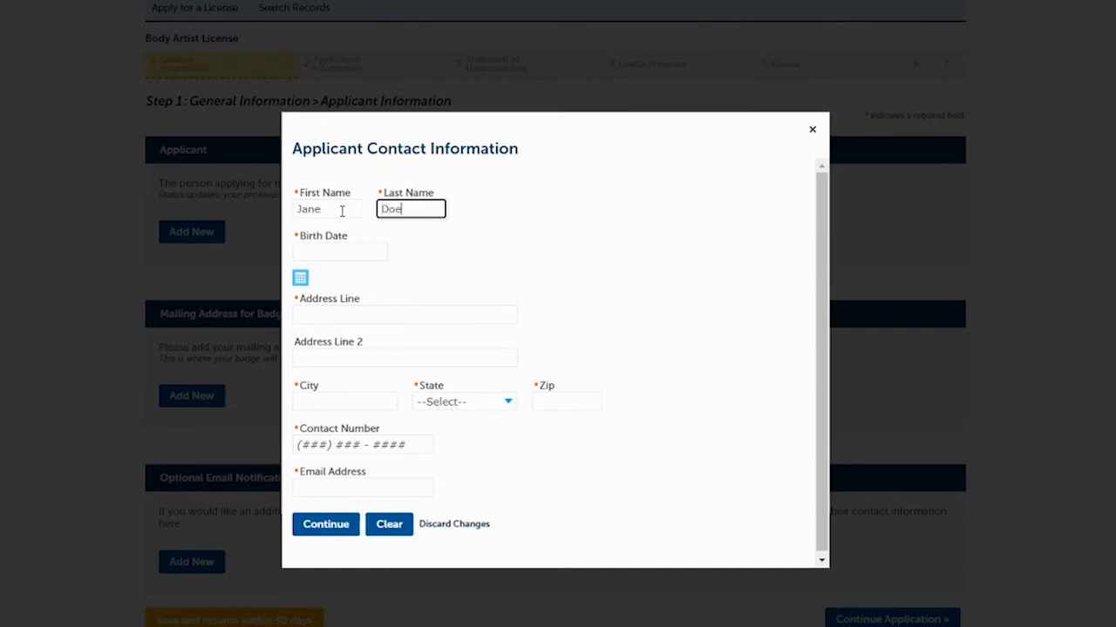
key("Tab")
type("01/01/")
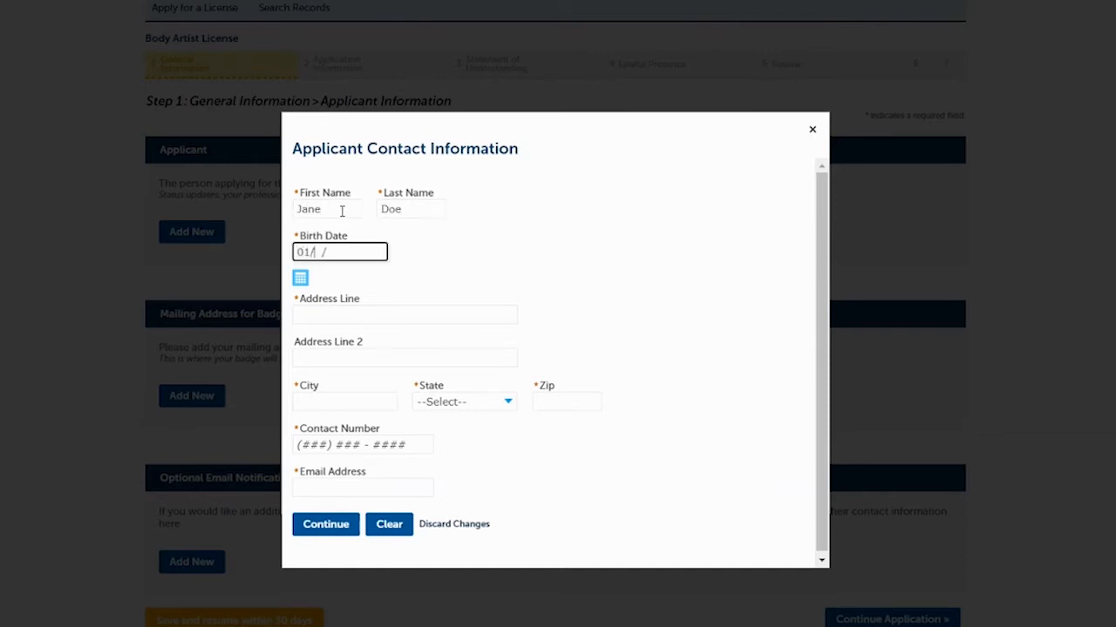
type("1900")
double_click(342, 210)
Fill in the applicant's street address, city, state CO, zip, phone and e-mail, then save.
left_click(321, 314)
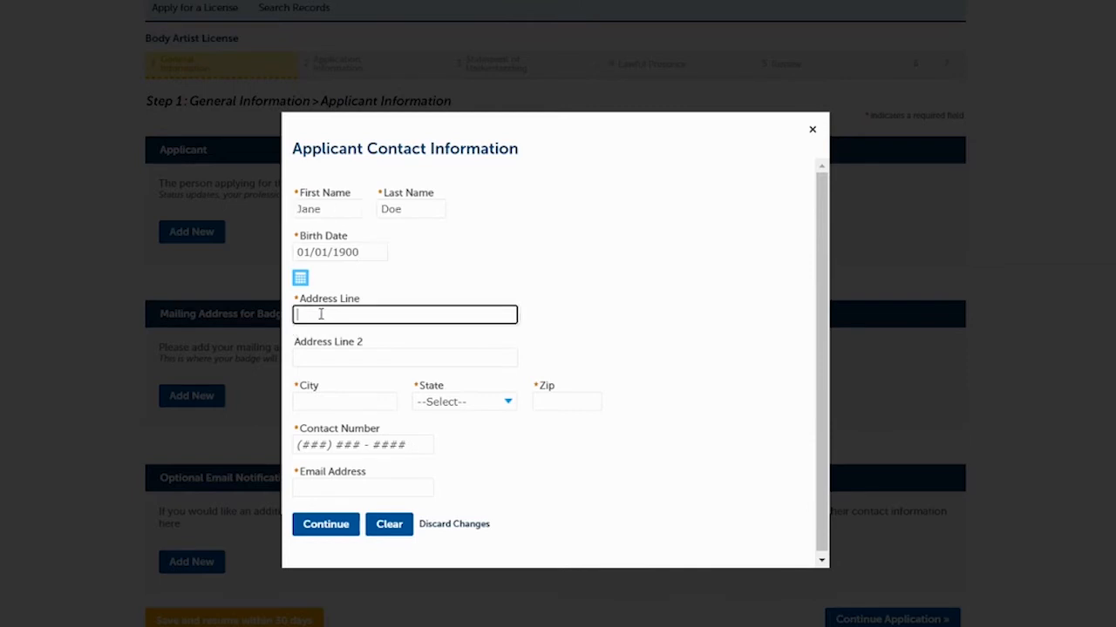
type("201 W Colfax Ave")
key("Tab")
type("Denver")
key("Tab")
type("co")
key("Tab")
type("802")
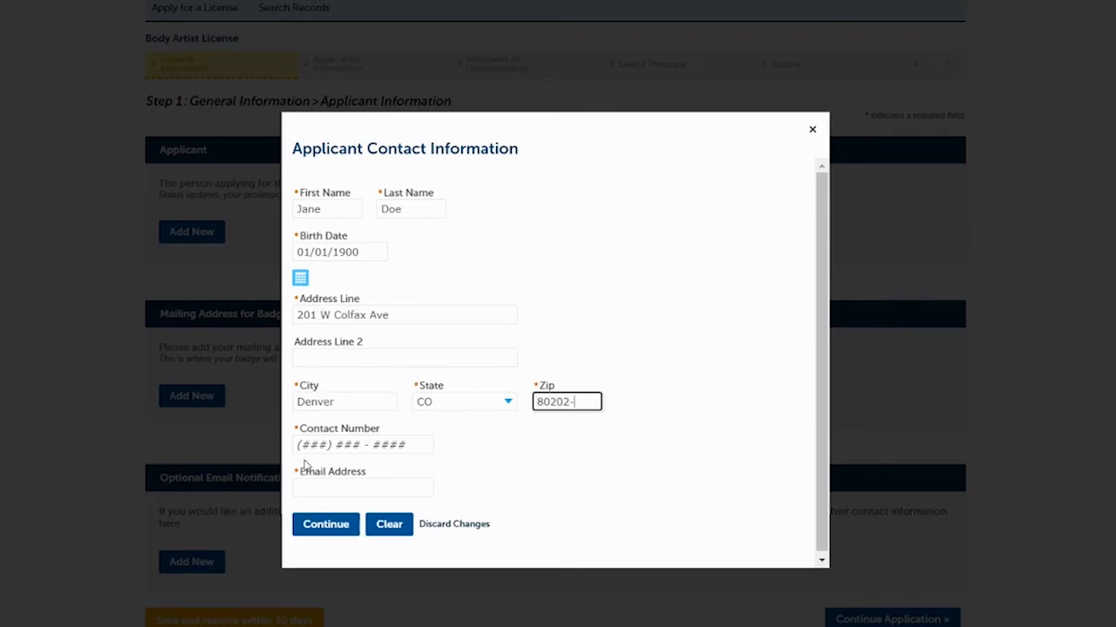
left_click(312, 445)
type("720) 111-1111")
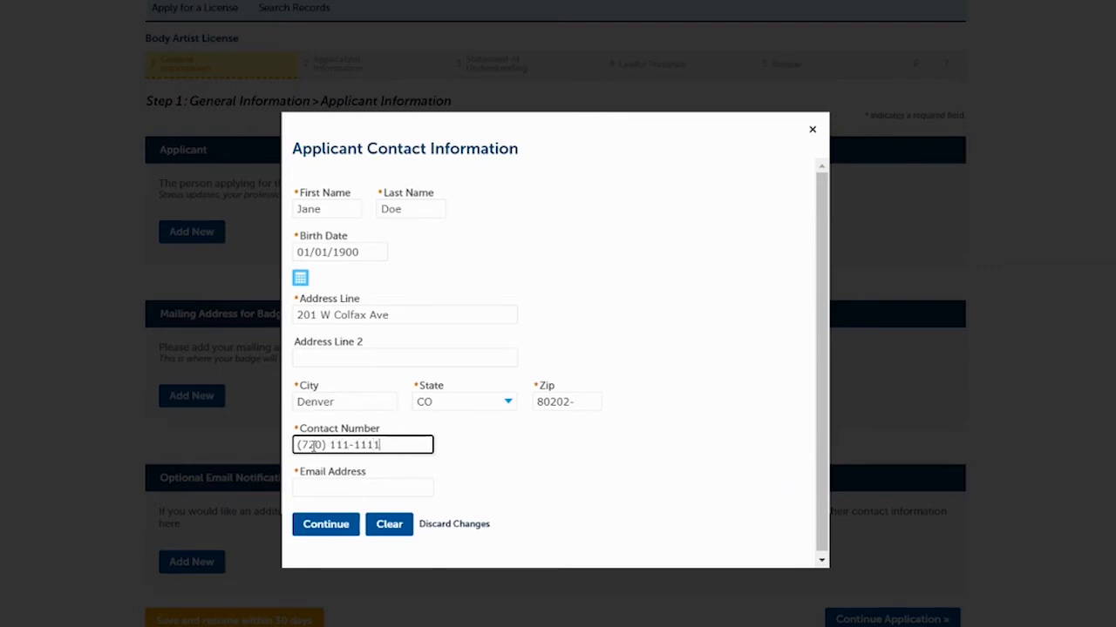
left_click(342, 488)
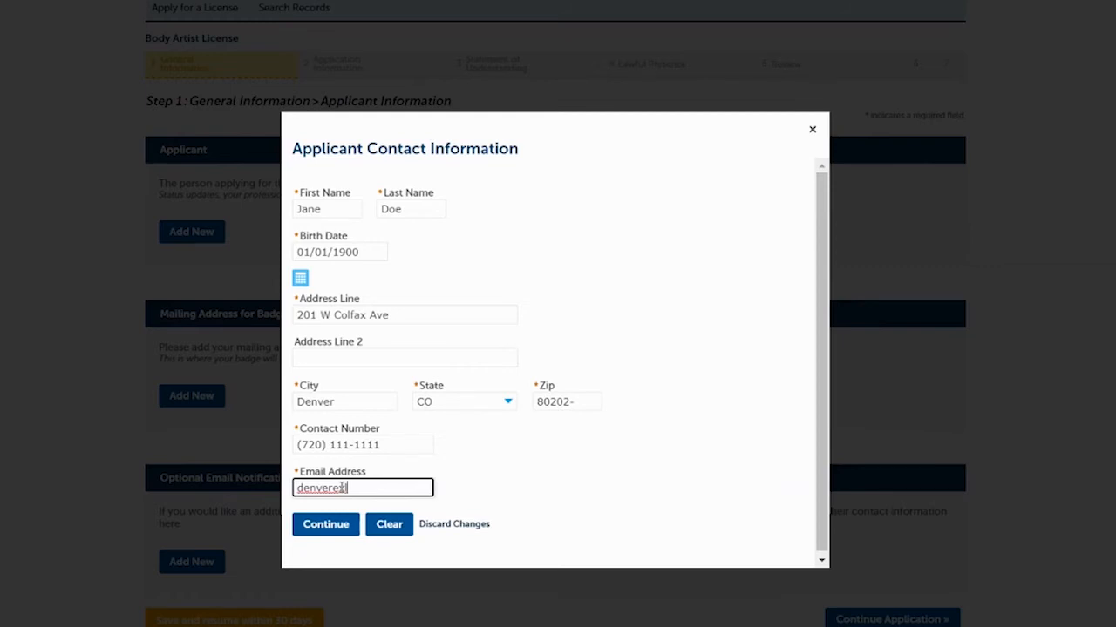
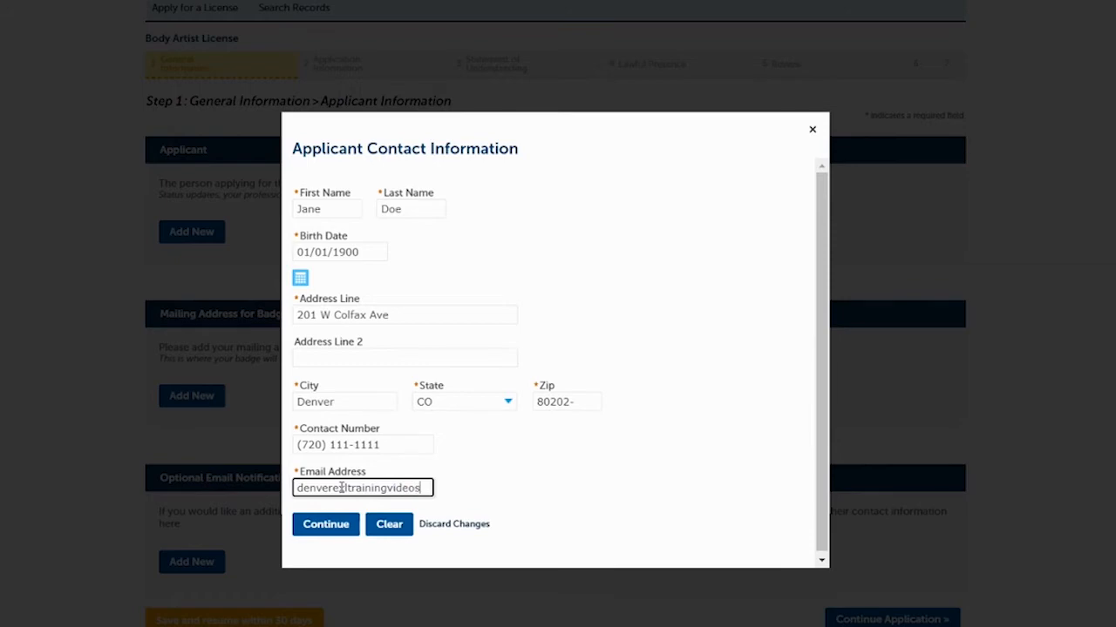
left_click(327, 530)
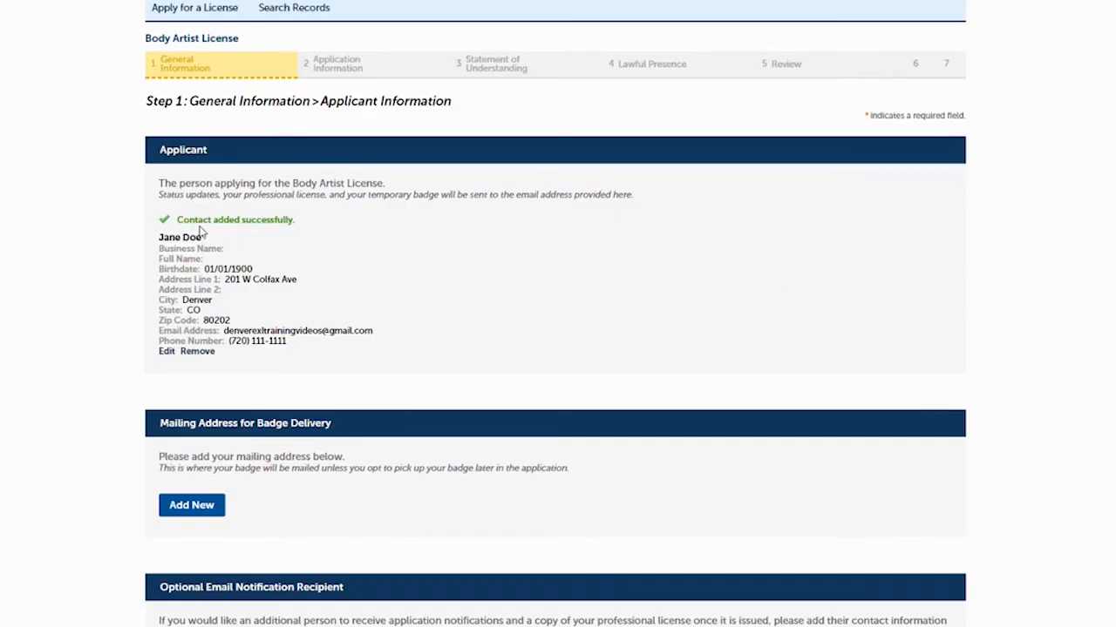
Add a badge mailing contact with the recipient's name, street address, city, state CO and zip.
scroll(558, 313, "down", 3)
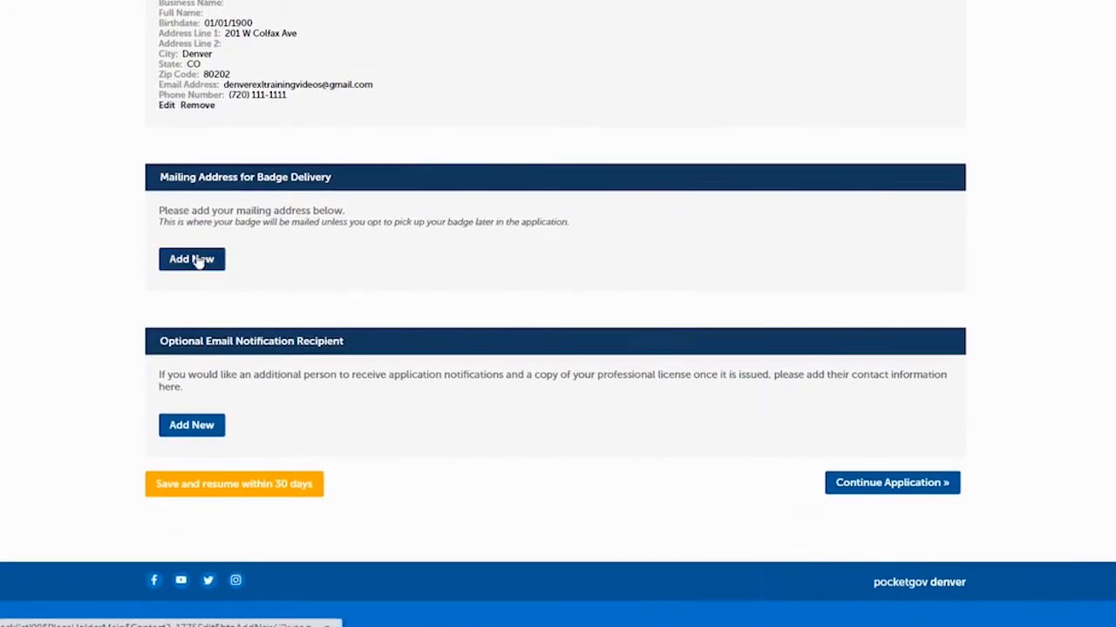
left_click(196, 257)
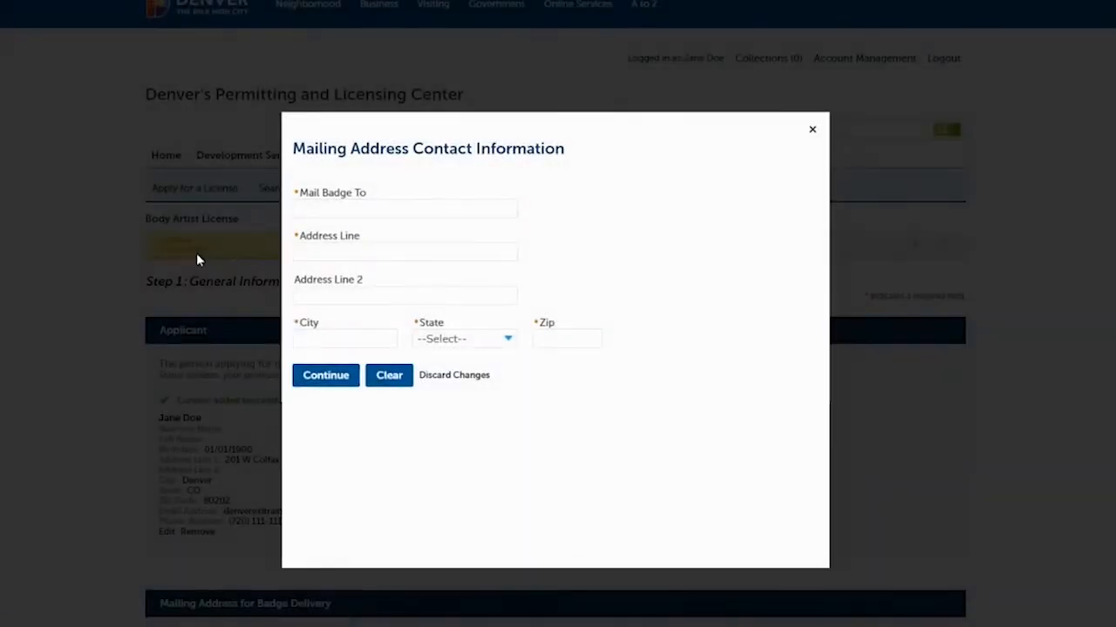
left_click(399, 211)
type("Jane Doe")
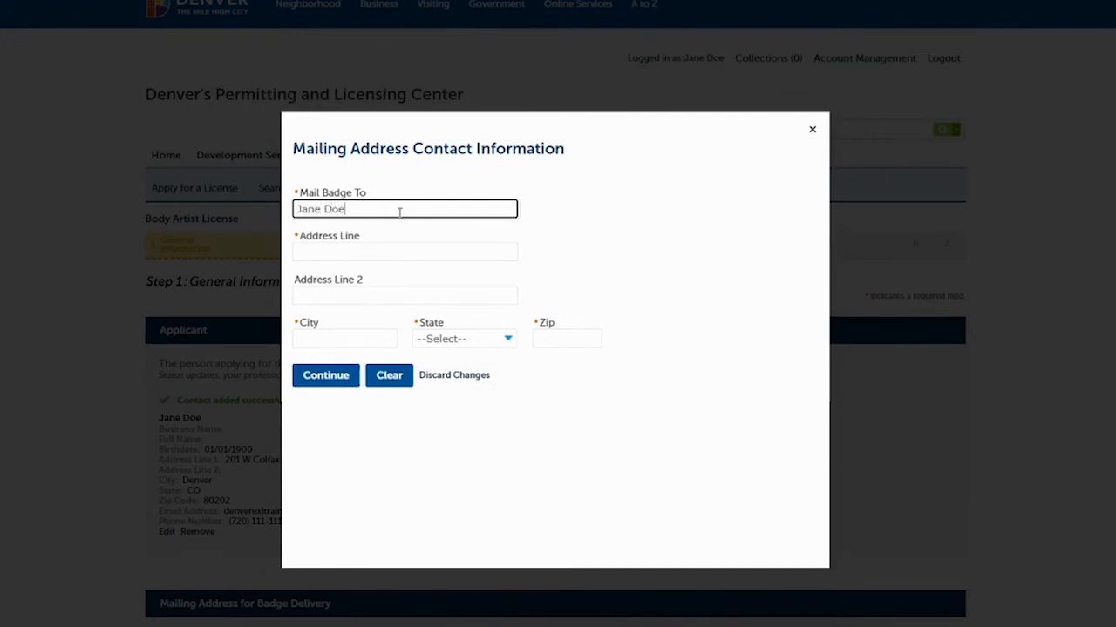
left_click(349, 254)
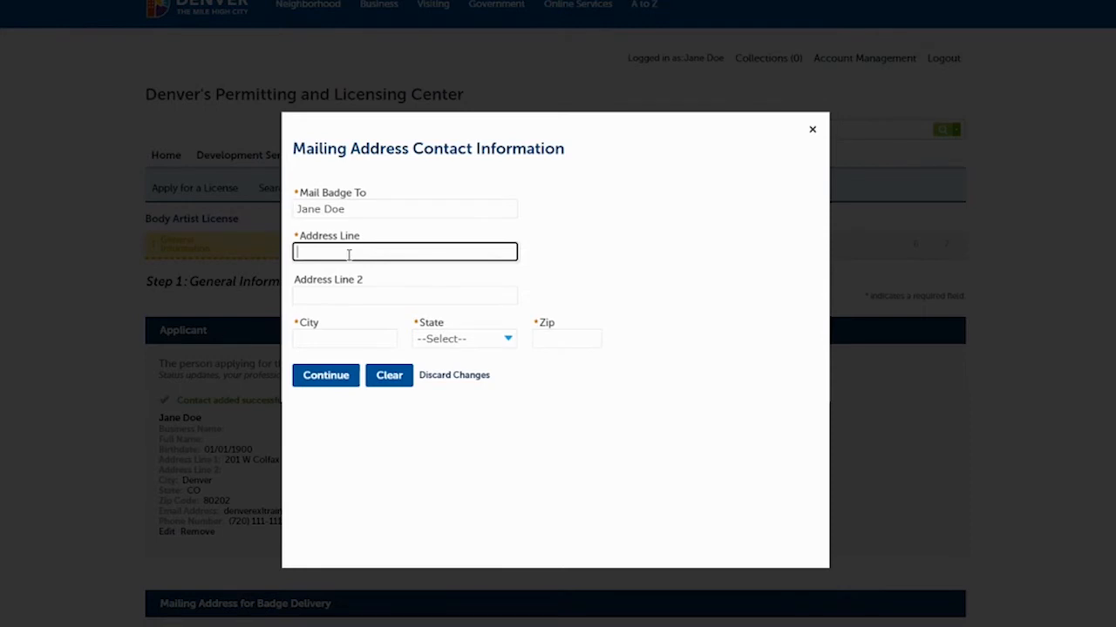
type("201 W Colfax Ave")
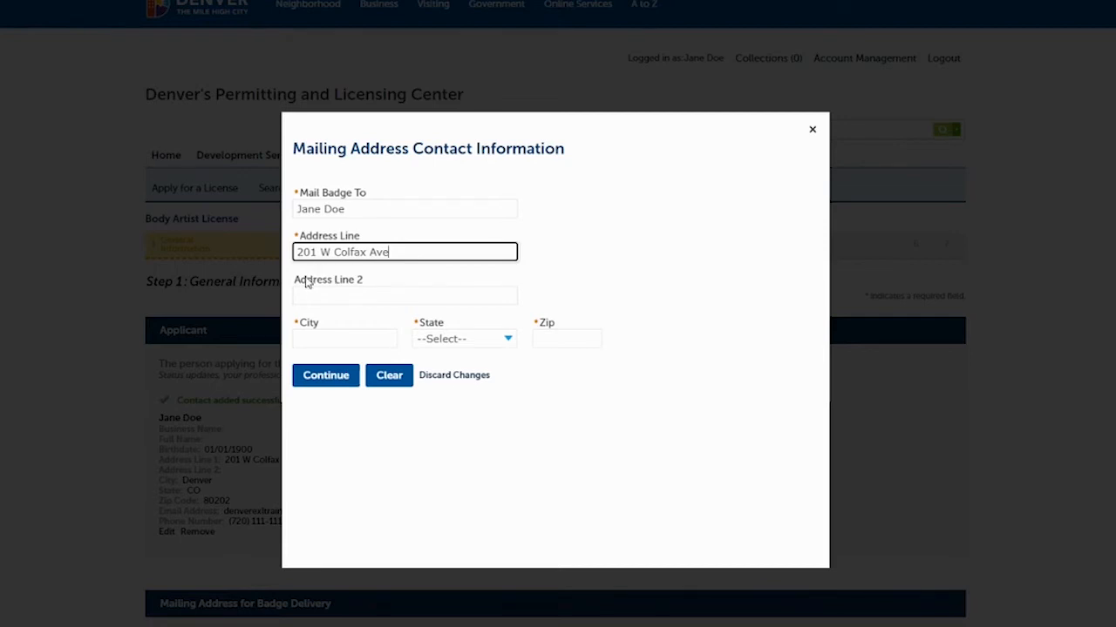
left_click(316, 336)
type("Denver")
key("Tab")
type("co")
key("Tab")
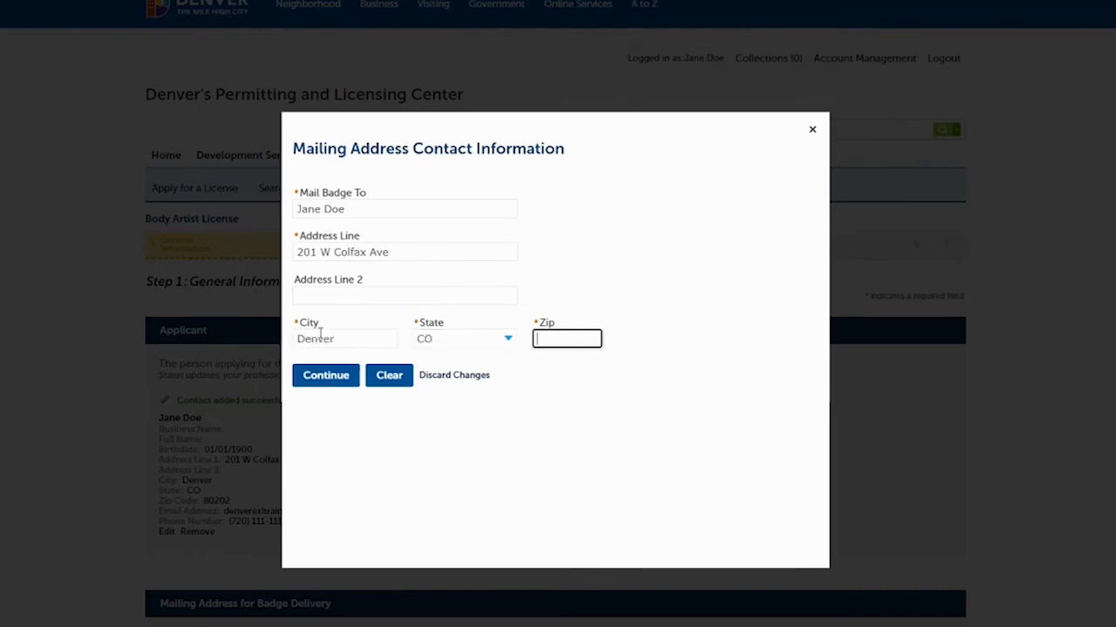
type("80202-")
left_click(326, 376)
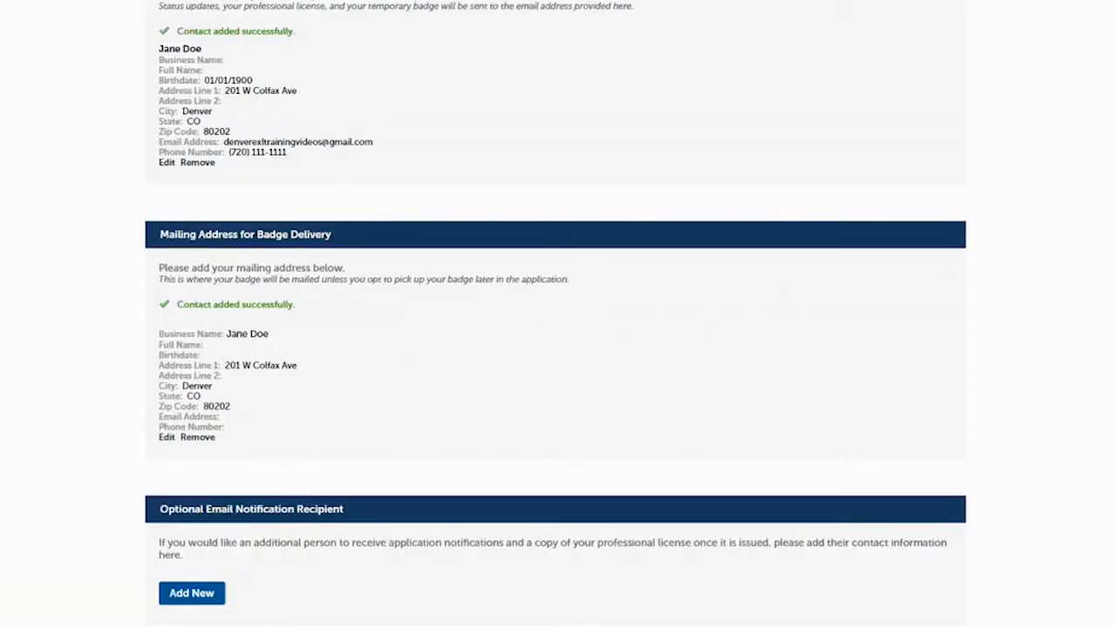
Move to the documents step and upload the Valid State ID file from Downloads.
scroll(861, 356, "down", 3)
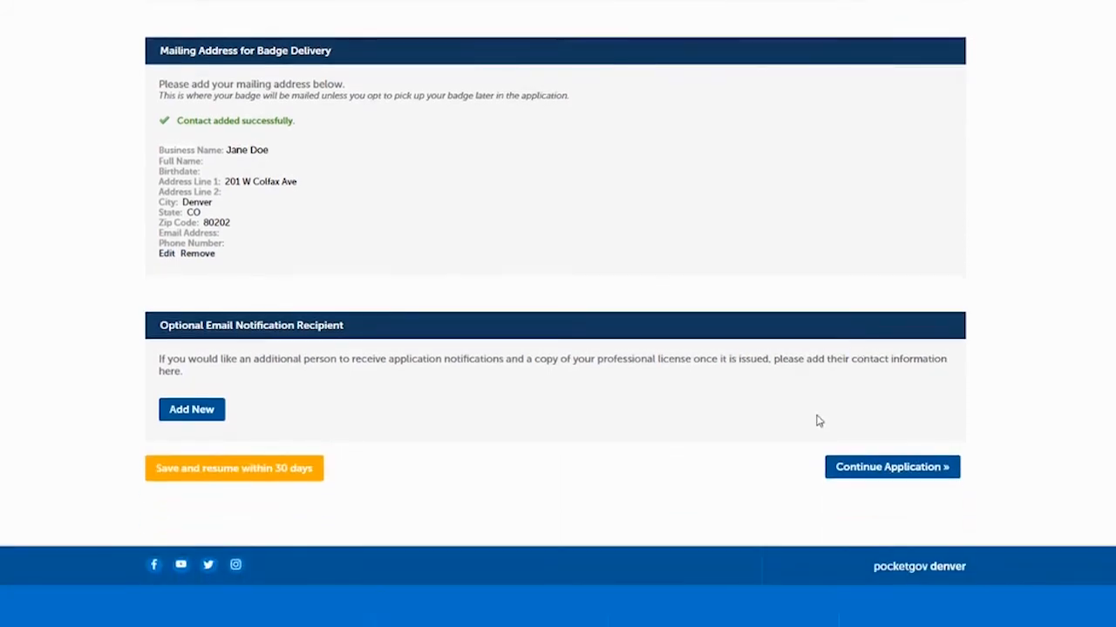
left_click(859, 469)
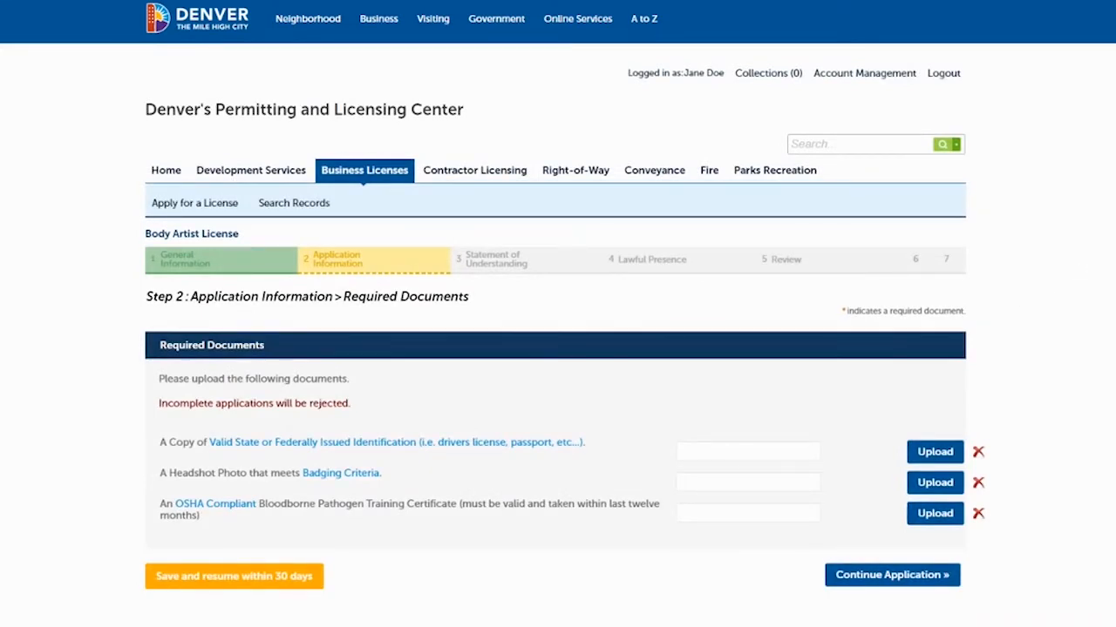
scroll(558, 349, "down", 1)
scroll(558, 348, "down", 1)
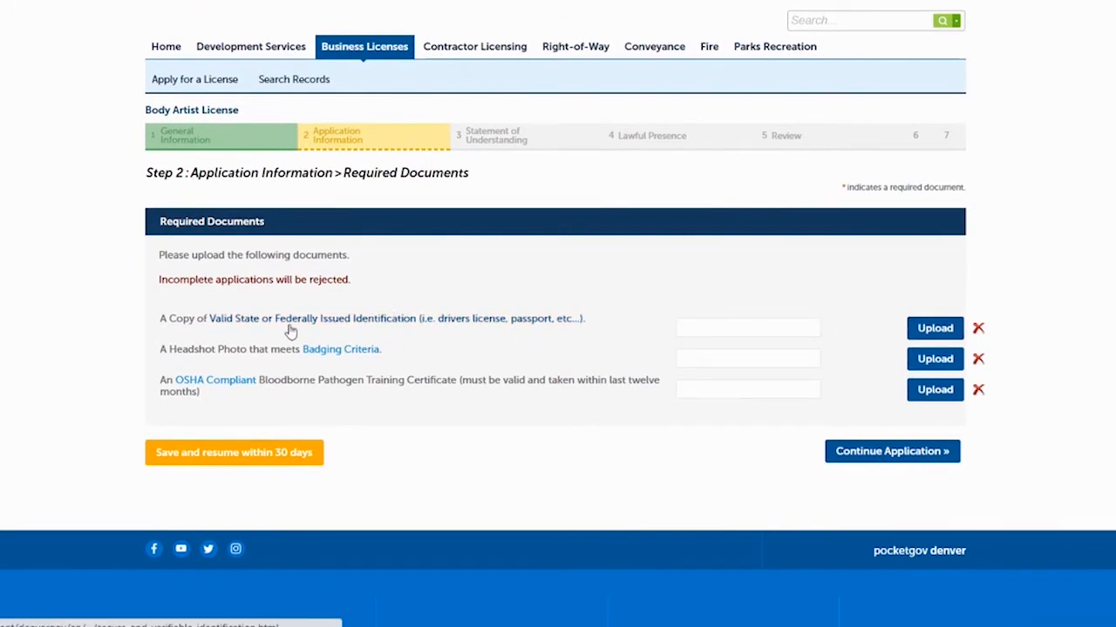
left_click(944, 330)
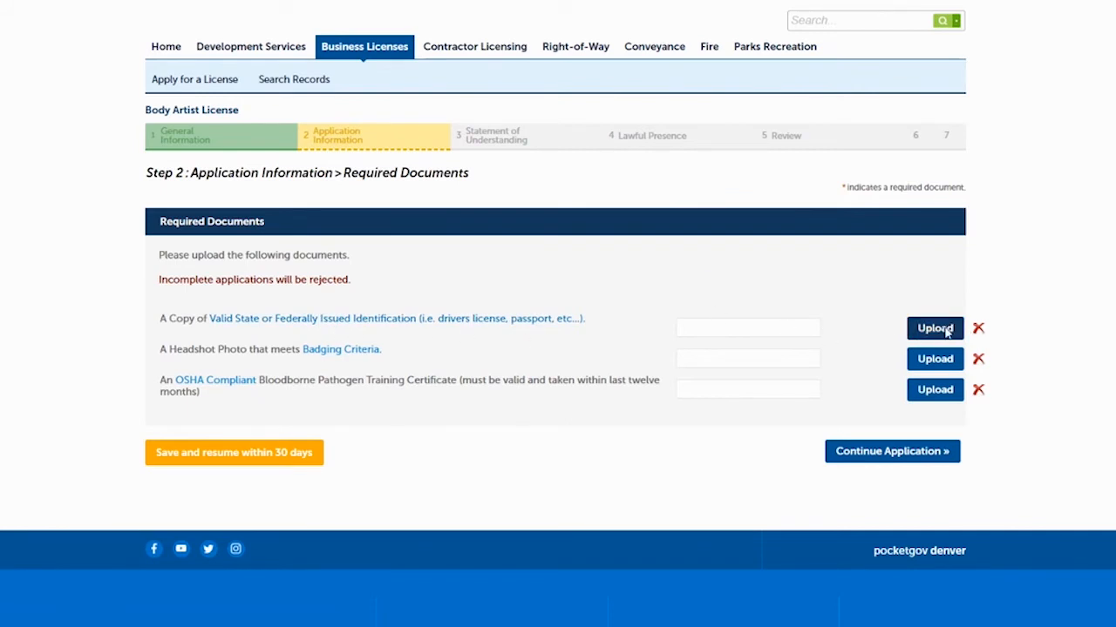
scroll(149, 181, "up", 10)
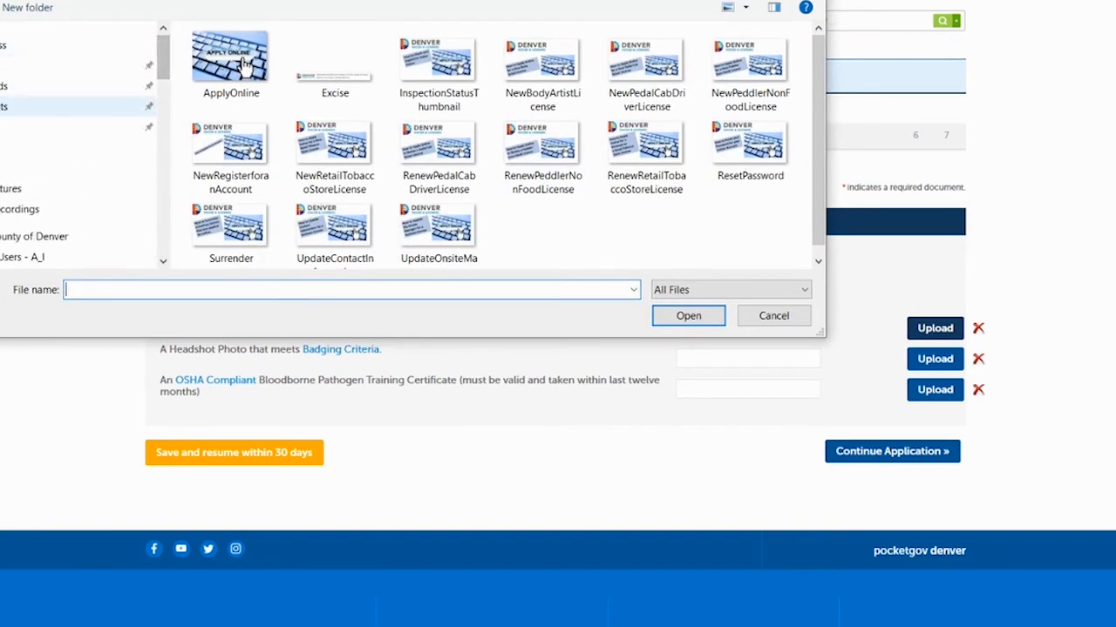
left_click(78, 86)
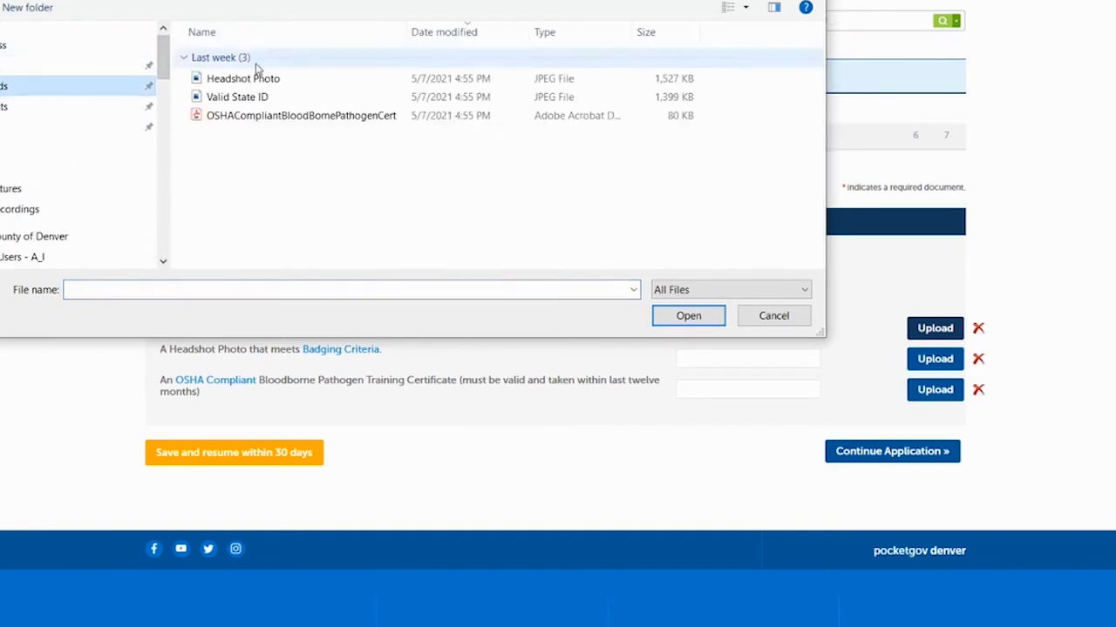
left_click(231, 98)
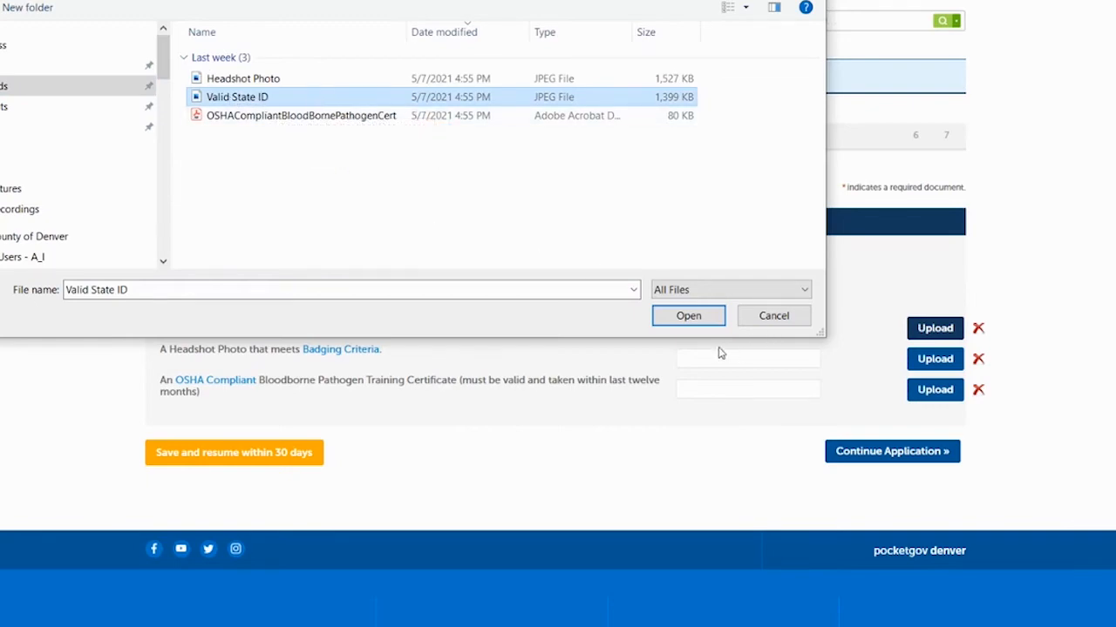
left_click(692, 319)
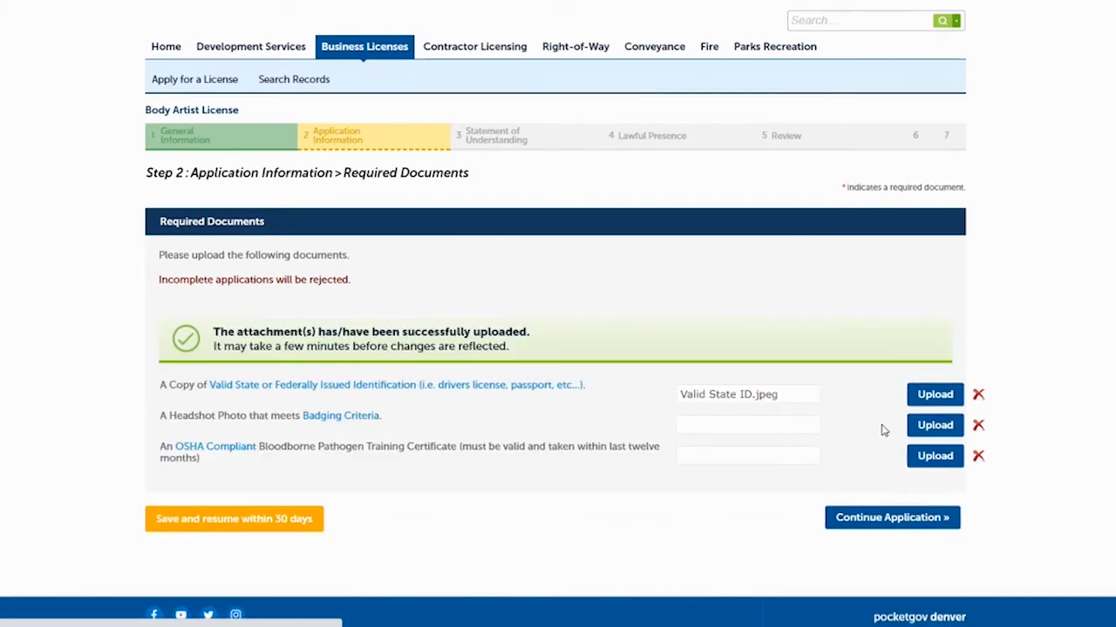
Upload the Headshot Photo and OSHACompliantBloodBornePathogenCert files, then continue.
left_click(931, 427)
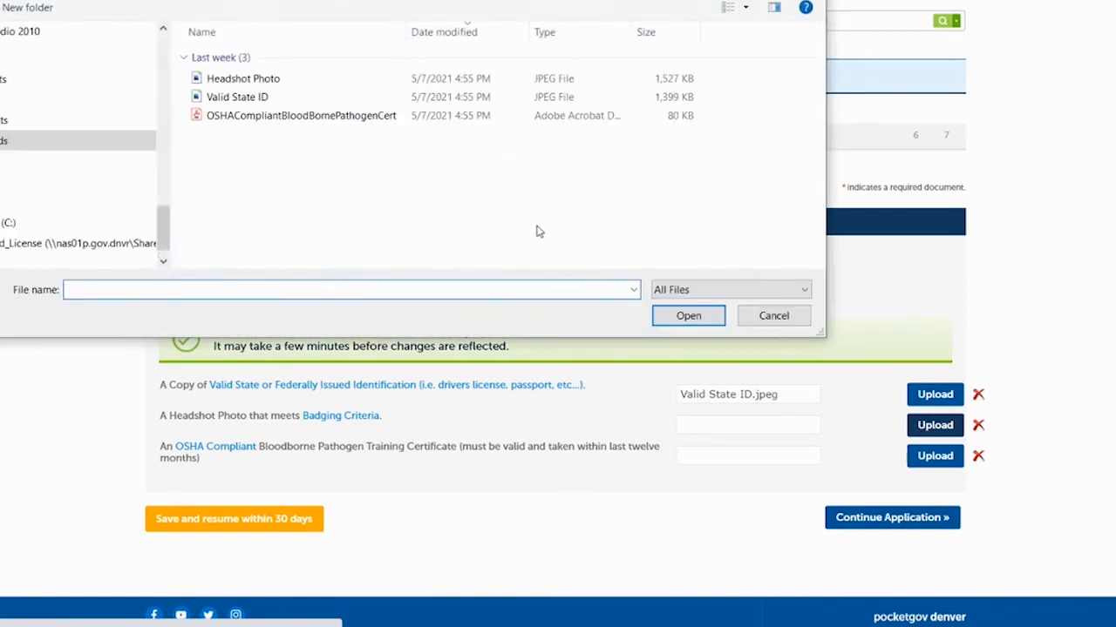
left_click(259, 82)
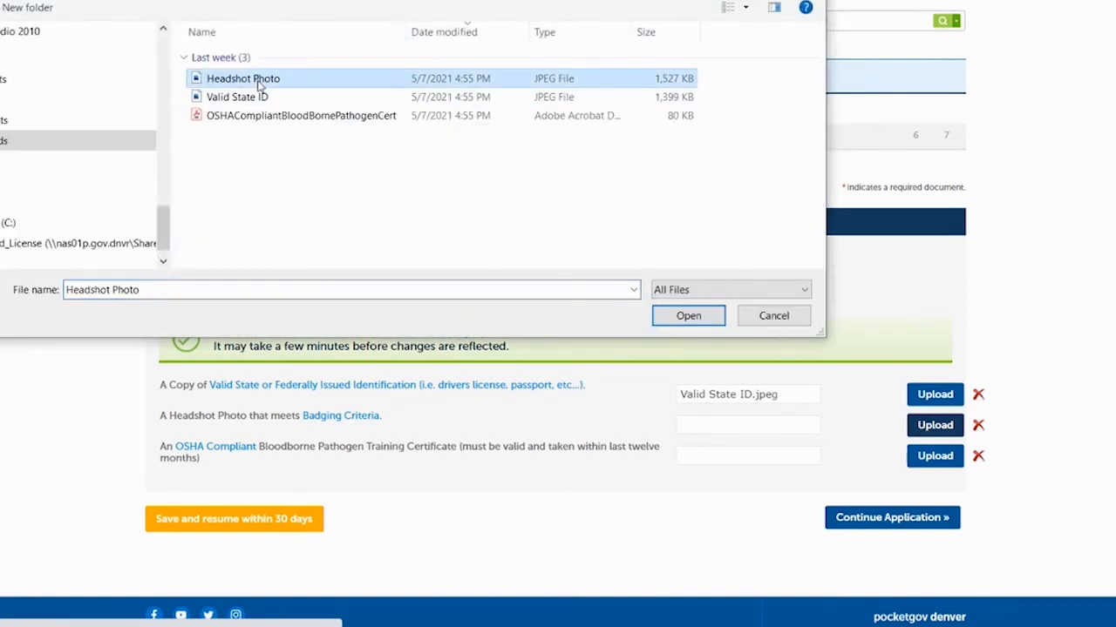
left_click(688, 317)
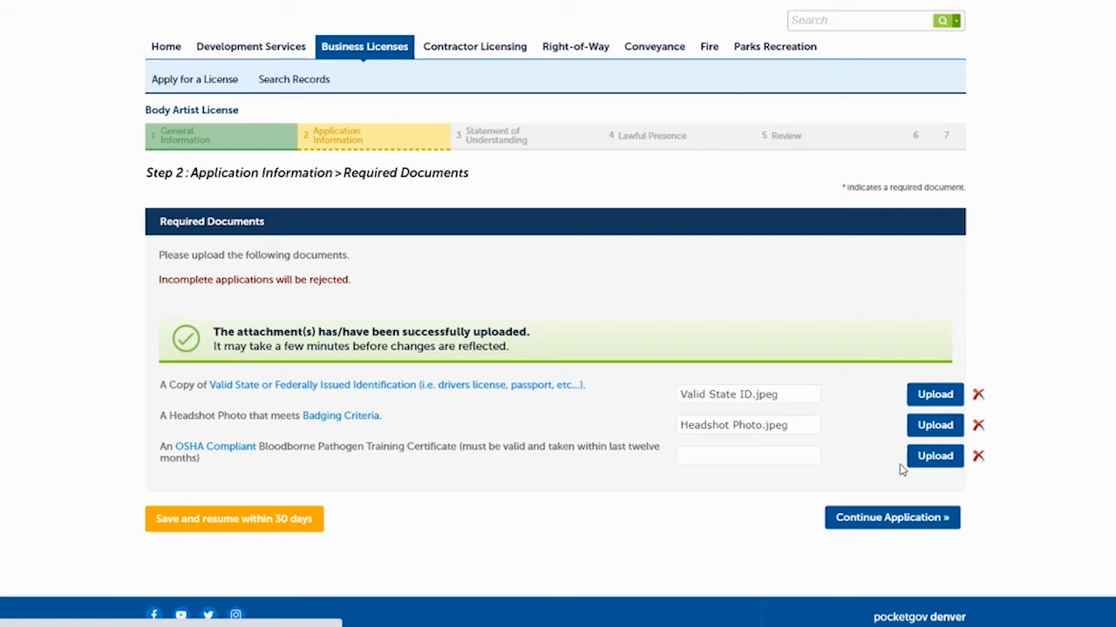
left_click(933, 458)
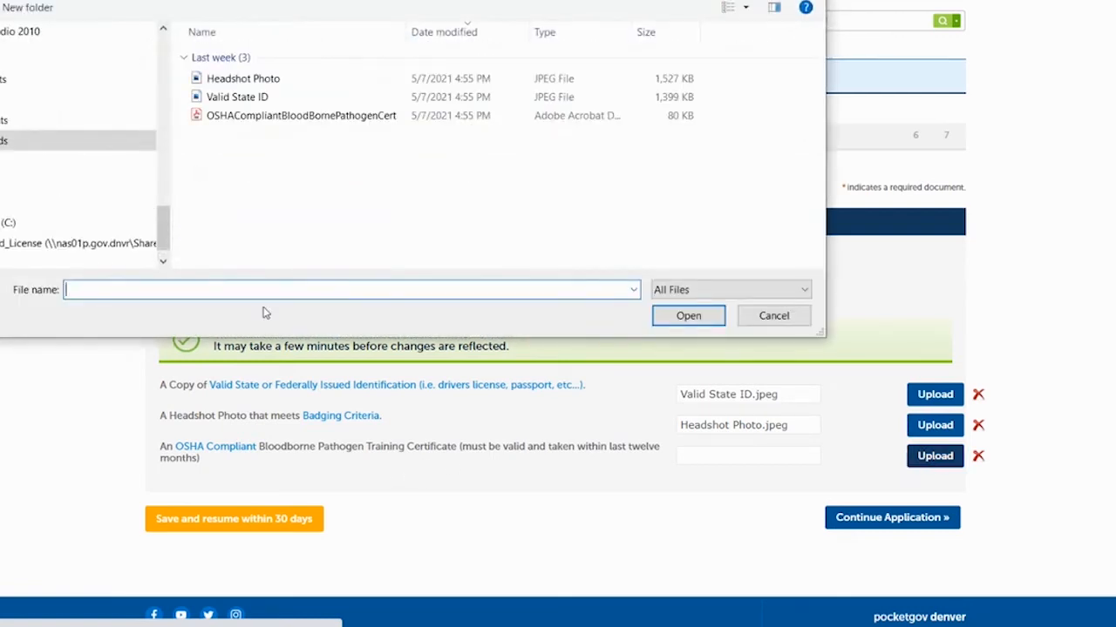
left_click(296, 115)
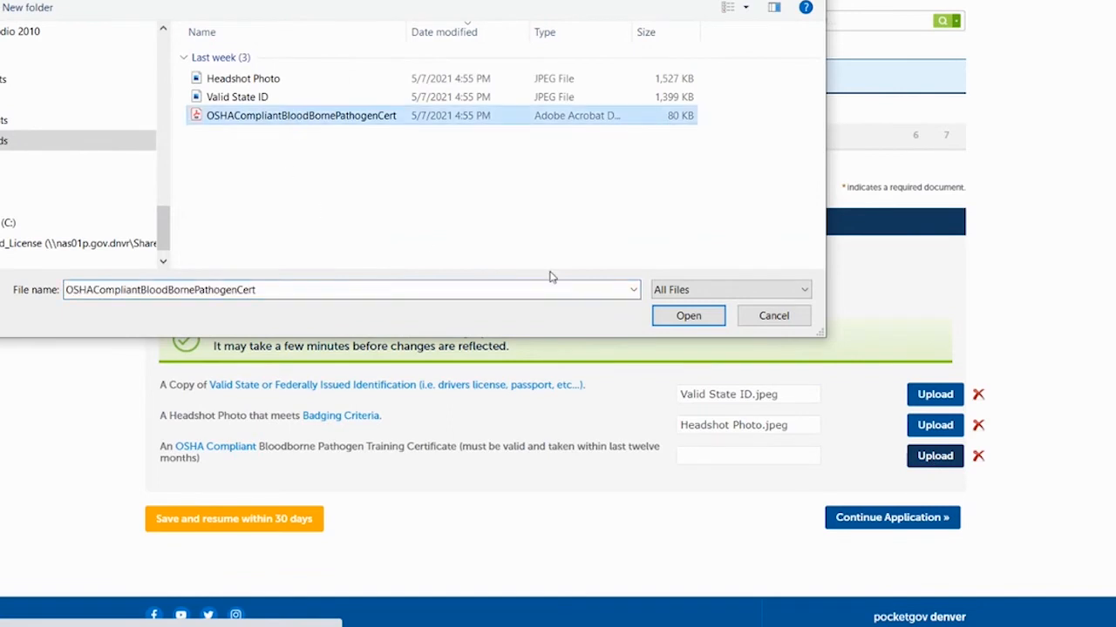
left_click(684, 318)
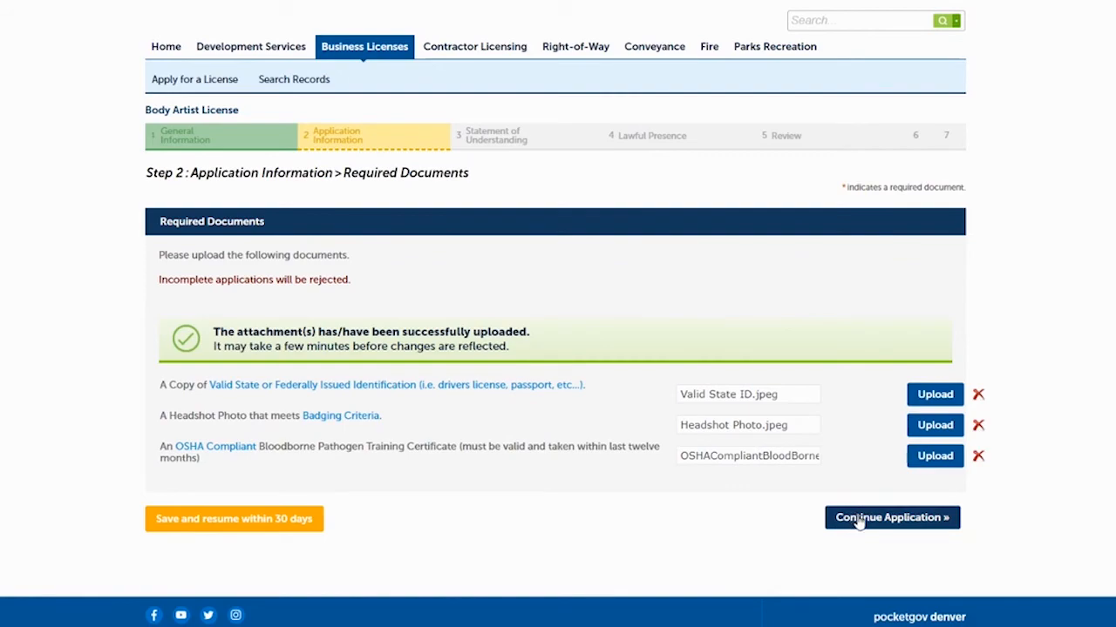
left_click(861, 518)
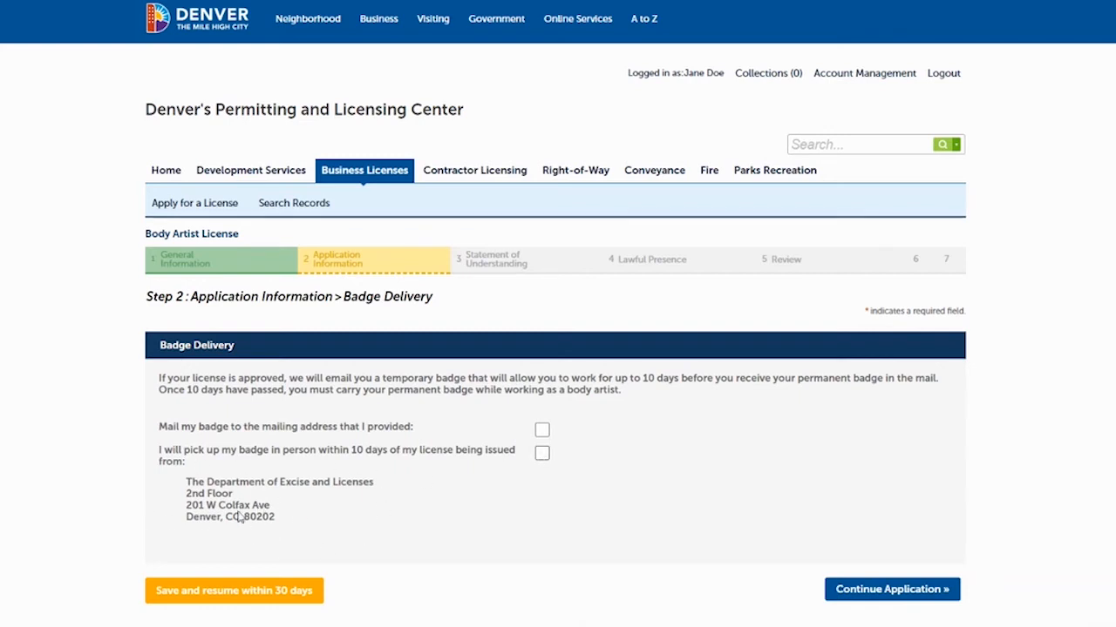
Choose 'Mail my badge to the mailing address that I provided' and continue.
left_click(542, 432)
left_click(860, 591)
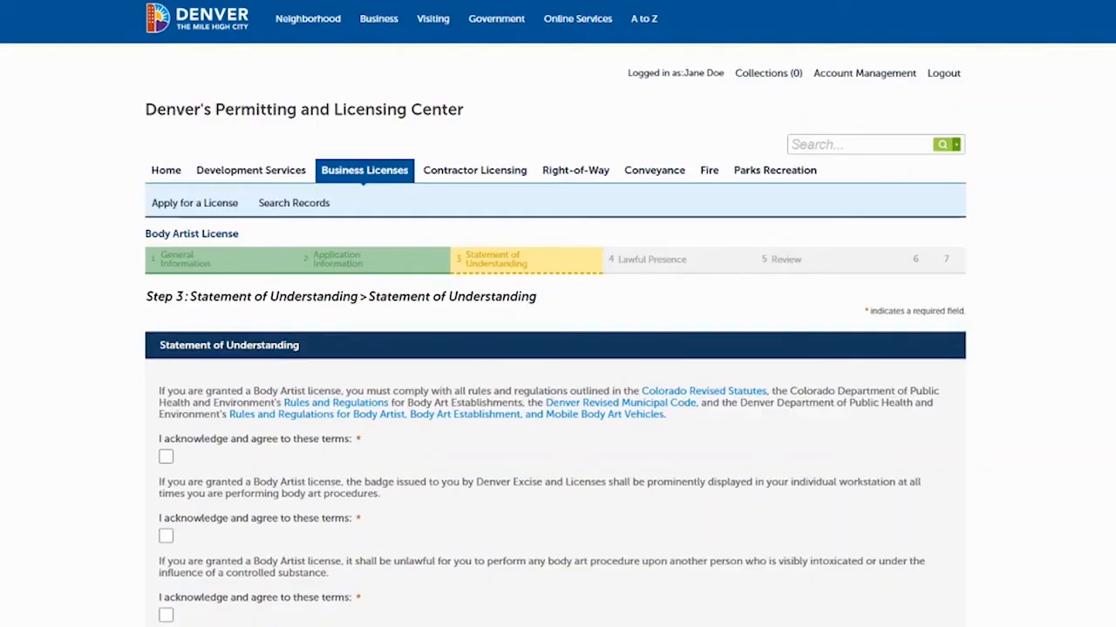
Tick all seven acknowledgements, including under-18 consent, OSHA course, licensed-location and fines terms, then continue.
scroll(558, 348, "down", 3)
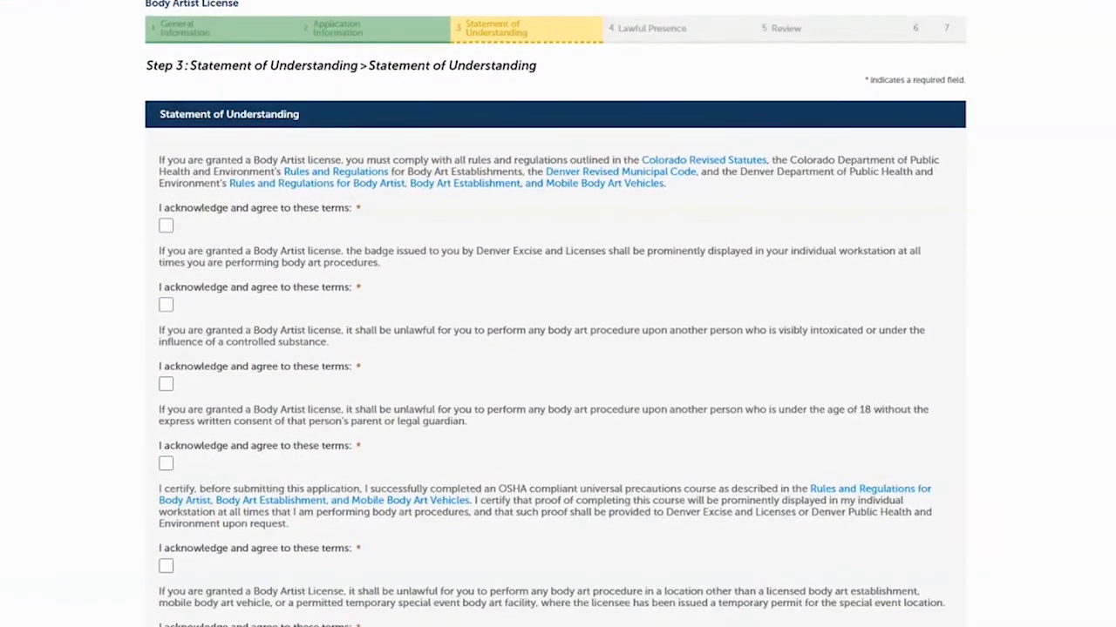
scroll(686, 1, "down", 2)
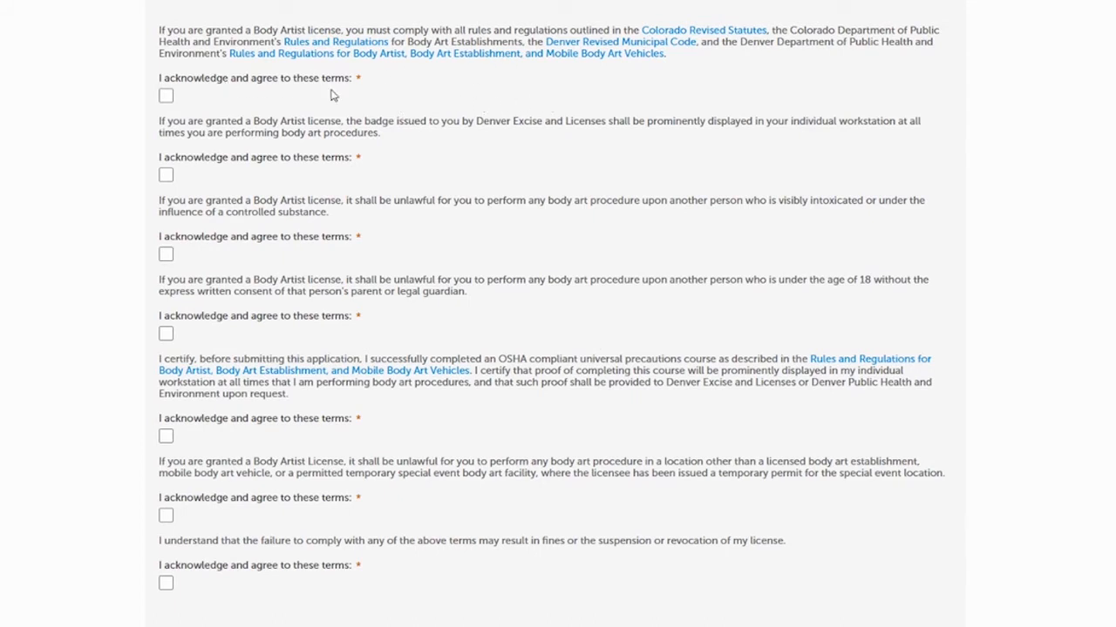
left_click(167, 97)
left_click(165, 175)
left_click(166, 255)
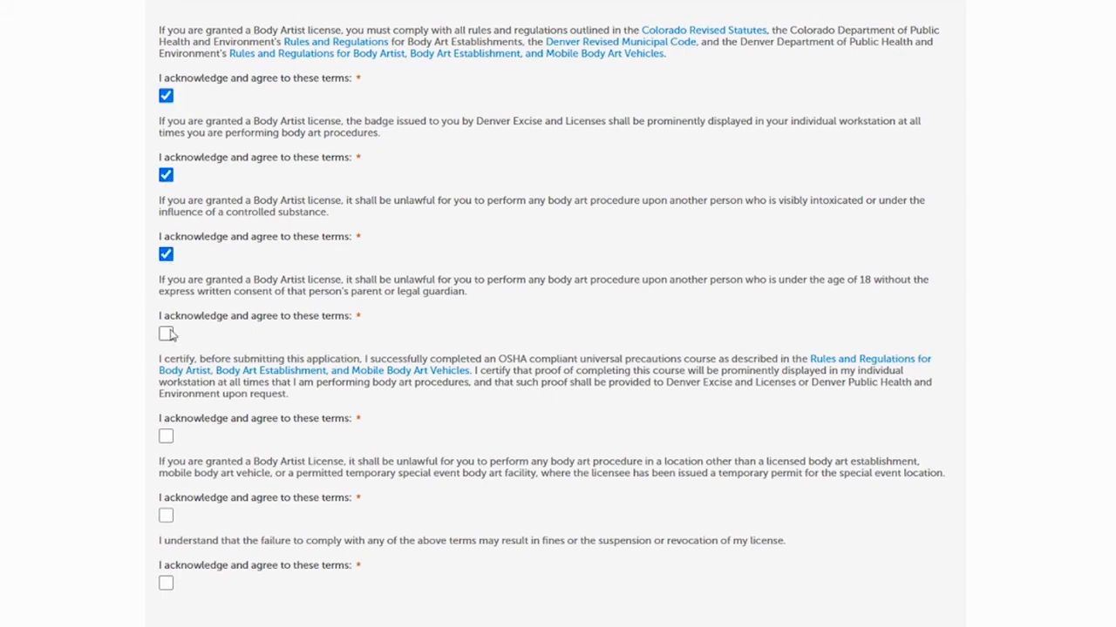
left_click(167, 335)
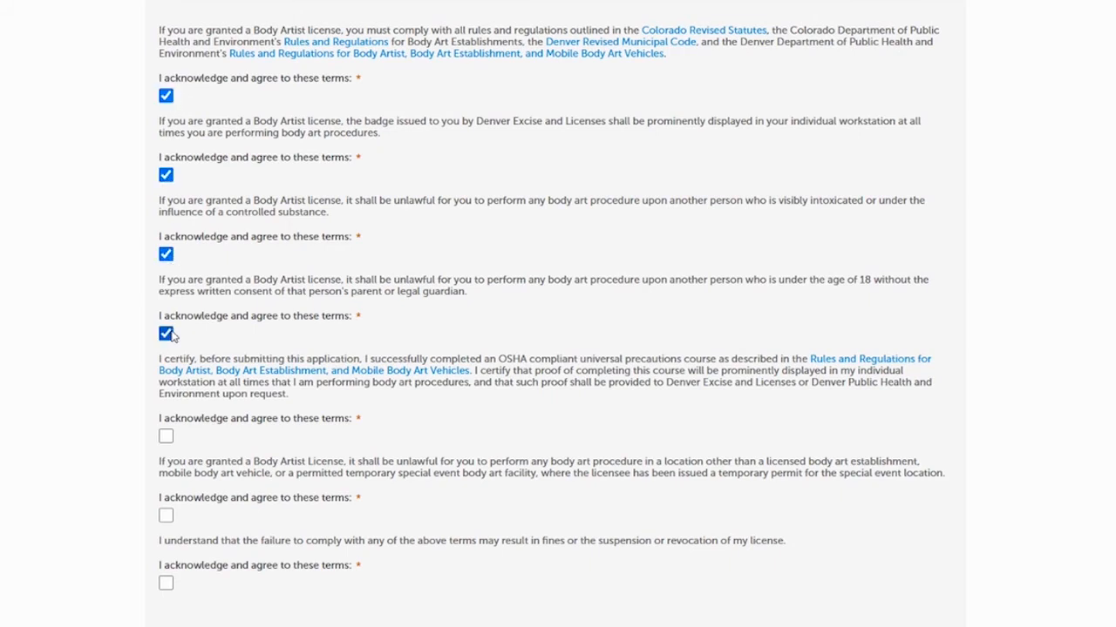
left_click(166, 436)
left_click(166, 516)
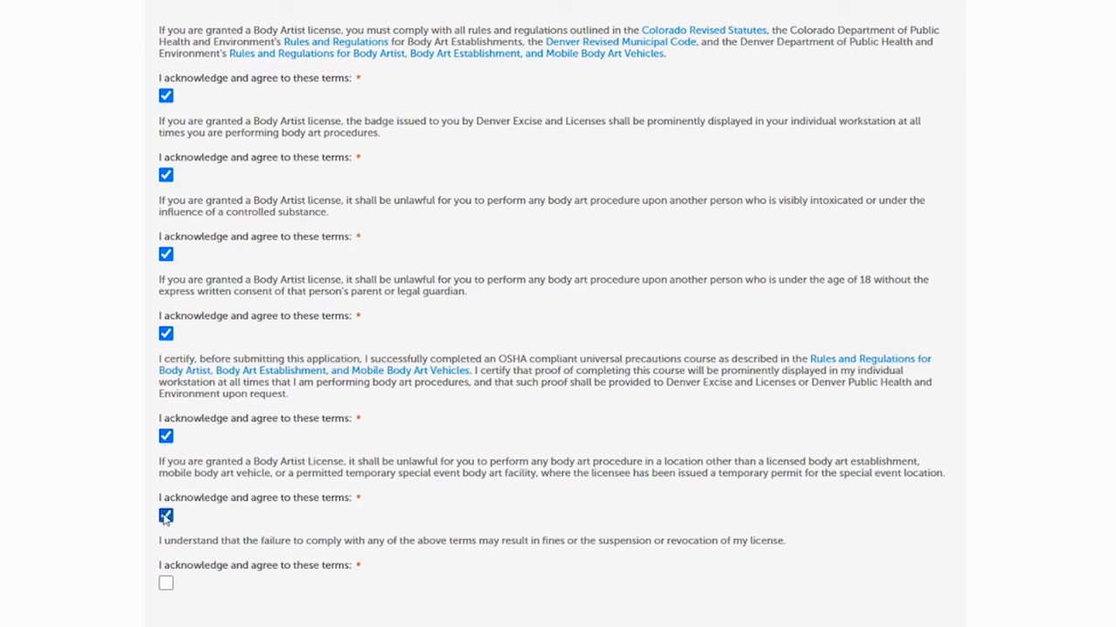
left_click(166, 584)
scroll(558, 314, "down", 3)
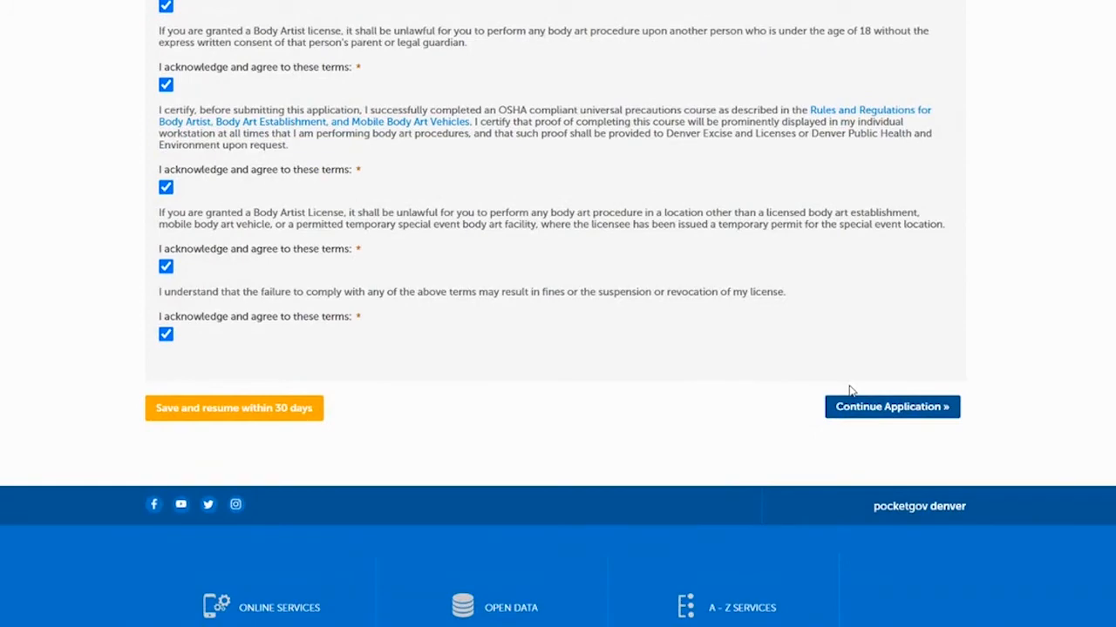
left_click(870, 410)
Select Yes on the Affidavit of Lawful Presence and continue the application.
scroll(558, 314, "down", 3)
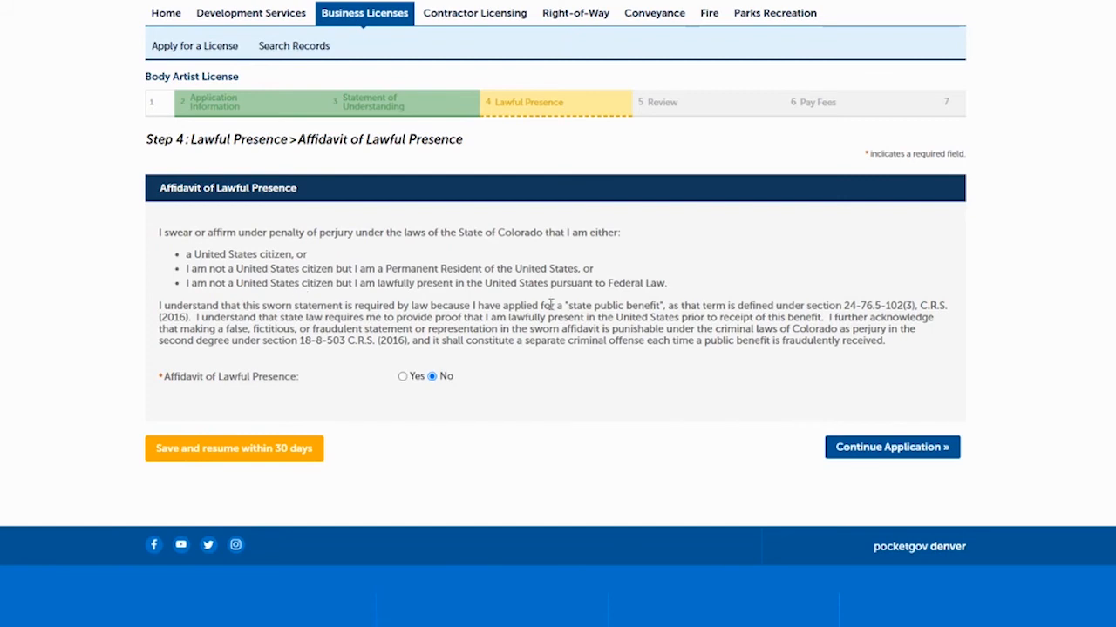
left_click(401, 378)
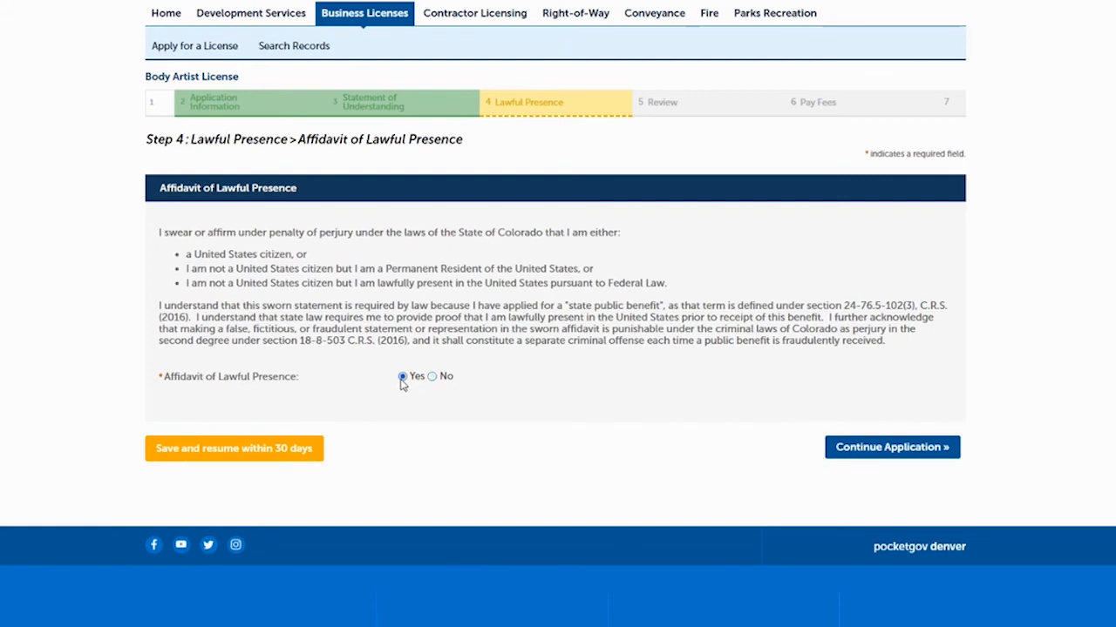
left_click(892, 448)
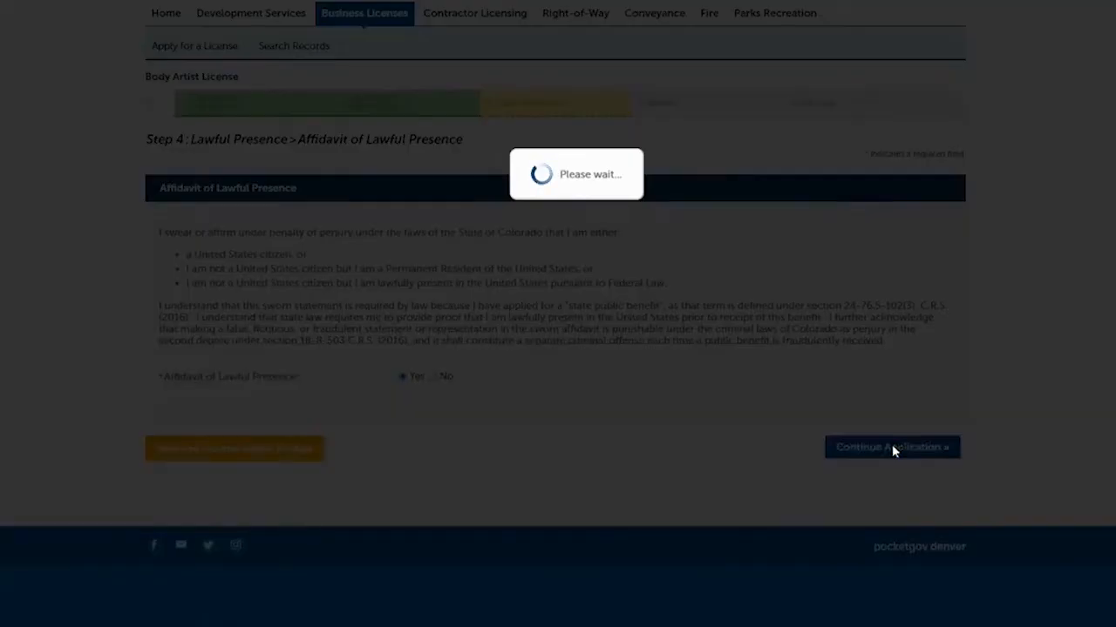
Review the application, certify the Oath of Application, and continue to the $50.00 Pay Fees page.
scroll(558, 349, "down", 4)
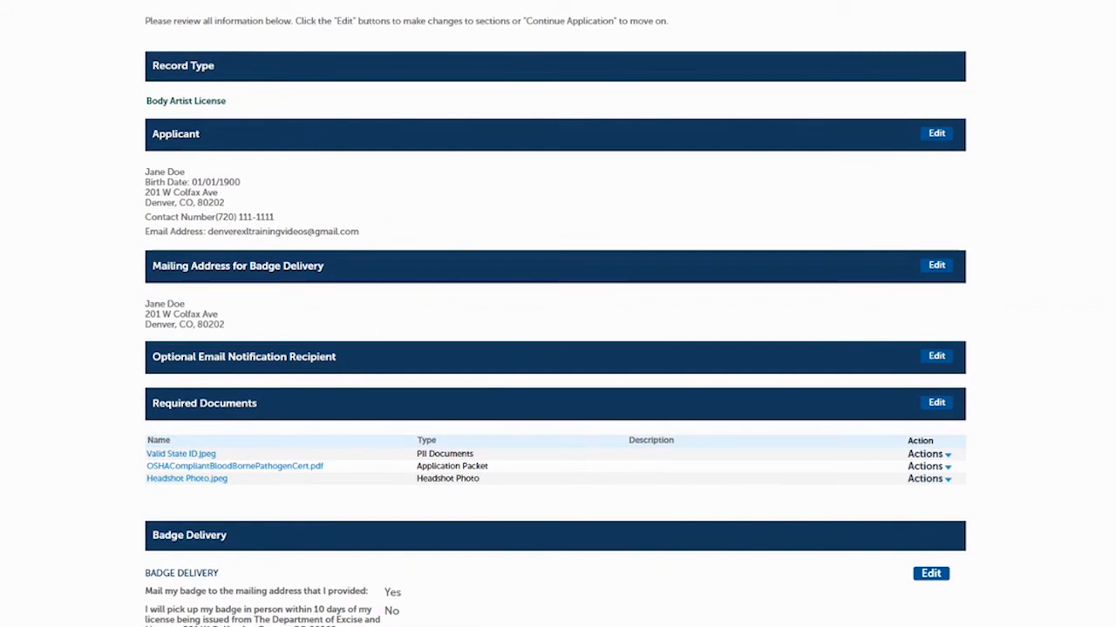
scroll(558, 349, "down", 1)
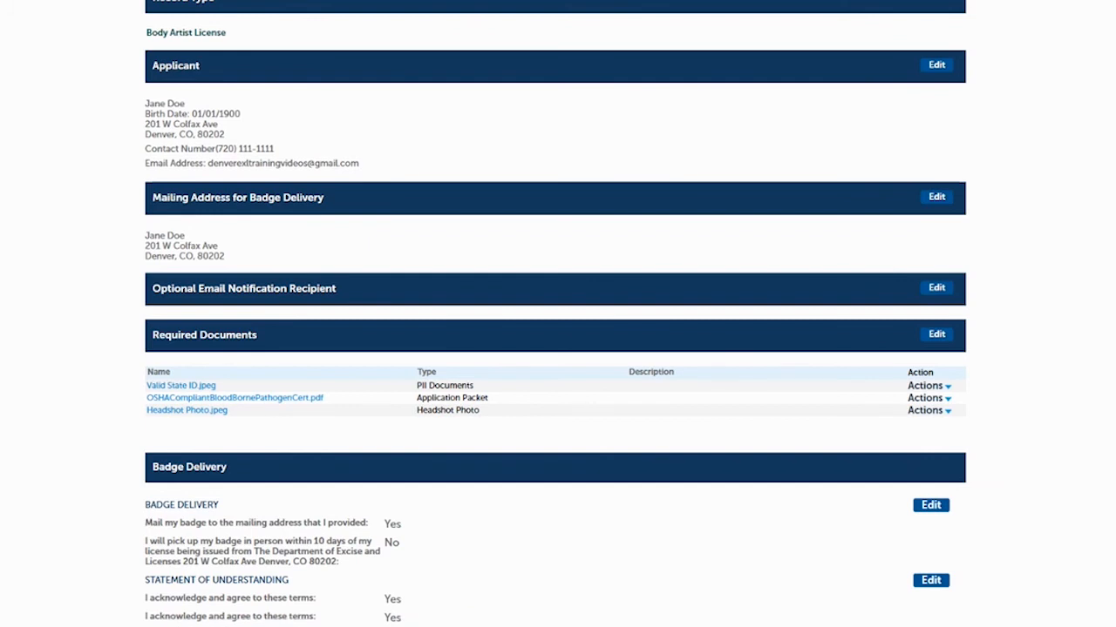
scroll(555, 313, "down", 4)
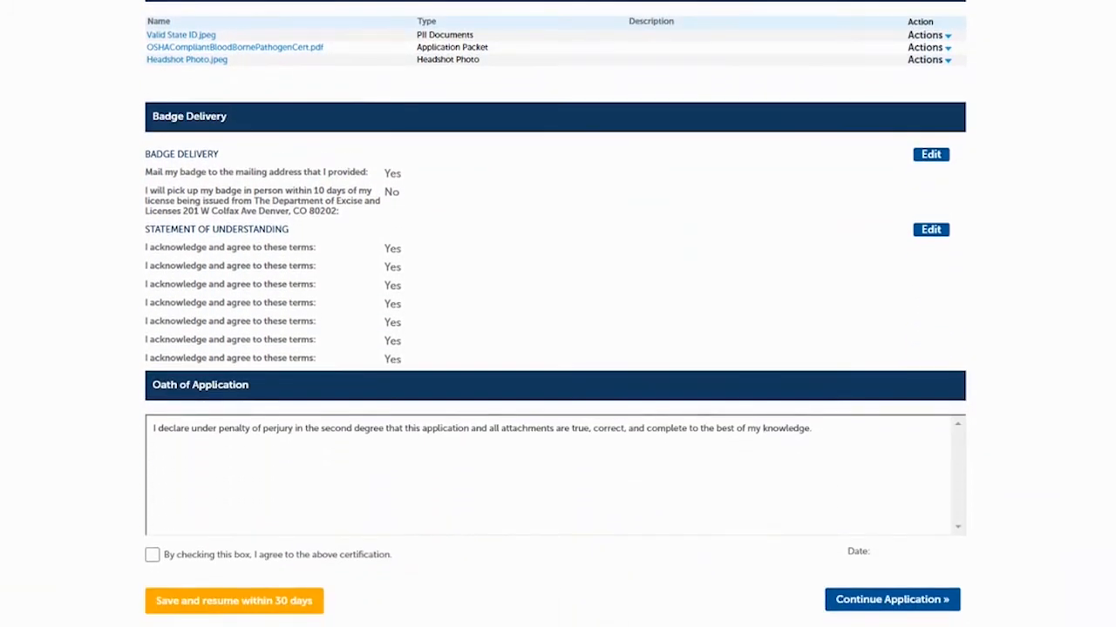
scroll(555, 314, "down", 1)
scroll(680, 319, "down", 1)
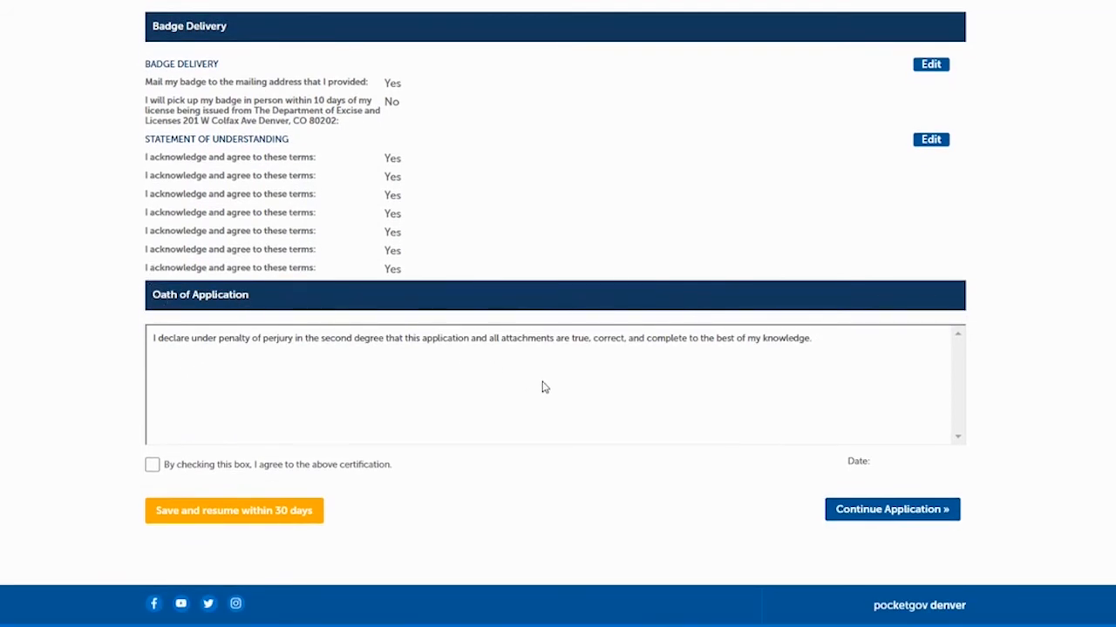
left_click(152, 467)
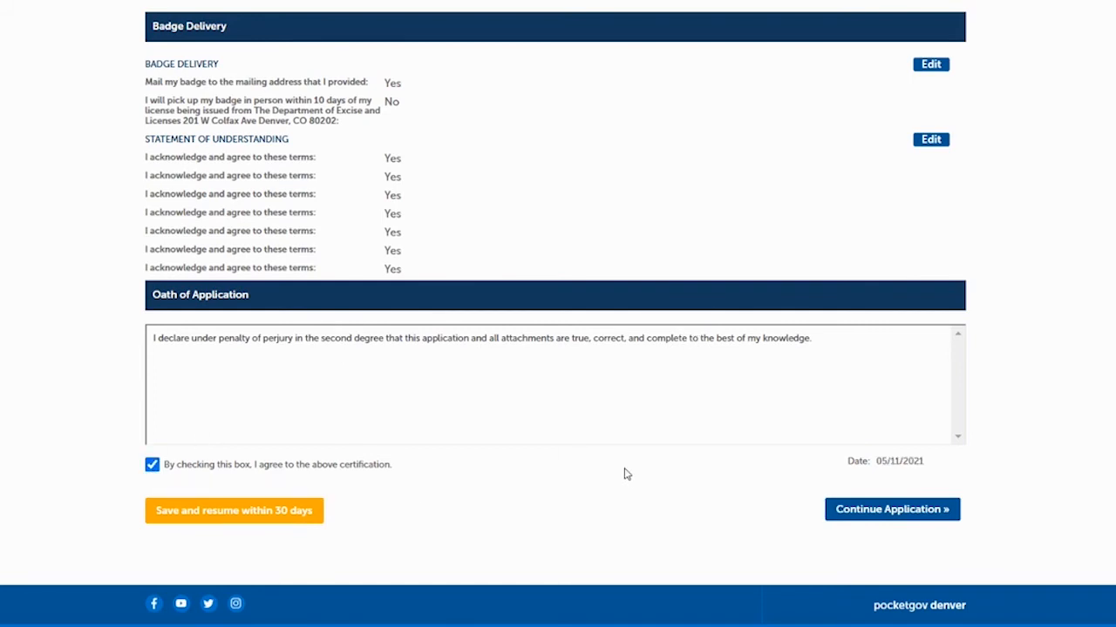
left_click(891, 510)
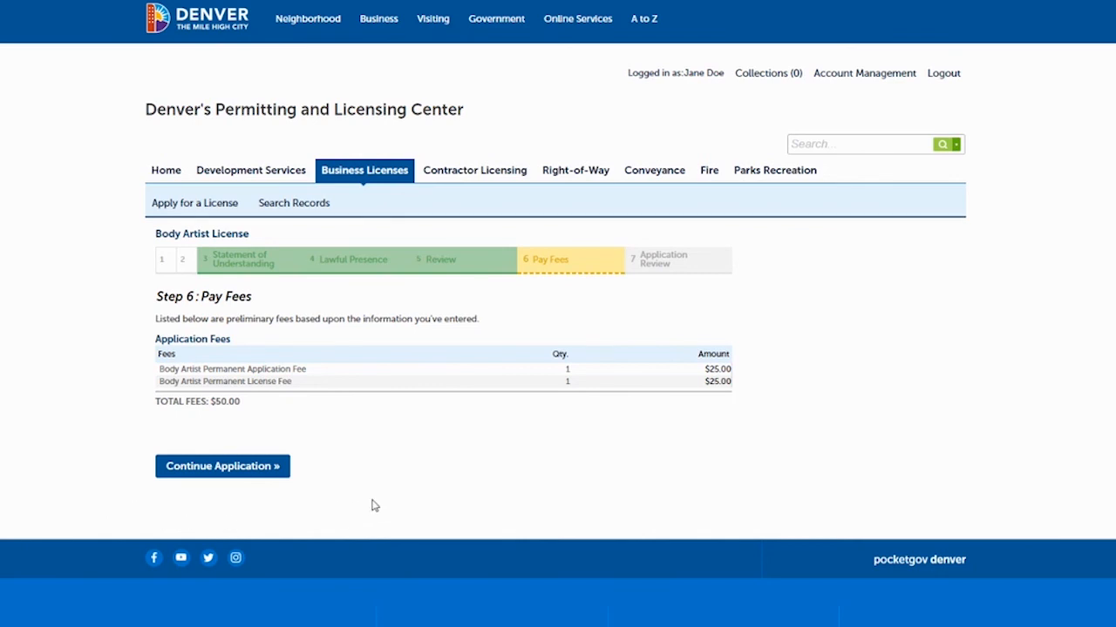
Continue past the $50.00 Pay Fees summary to the online payment site.
left_click(223, 470)
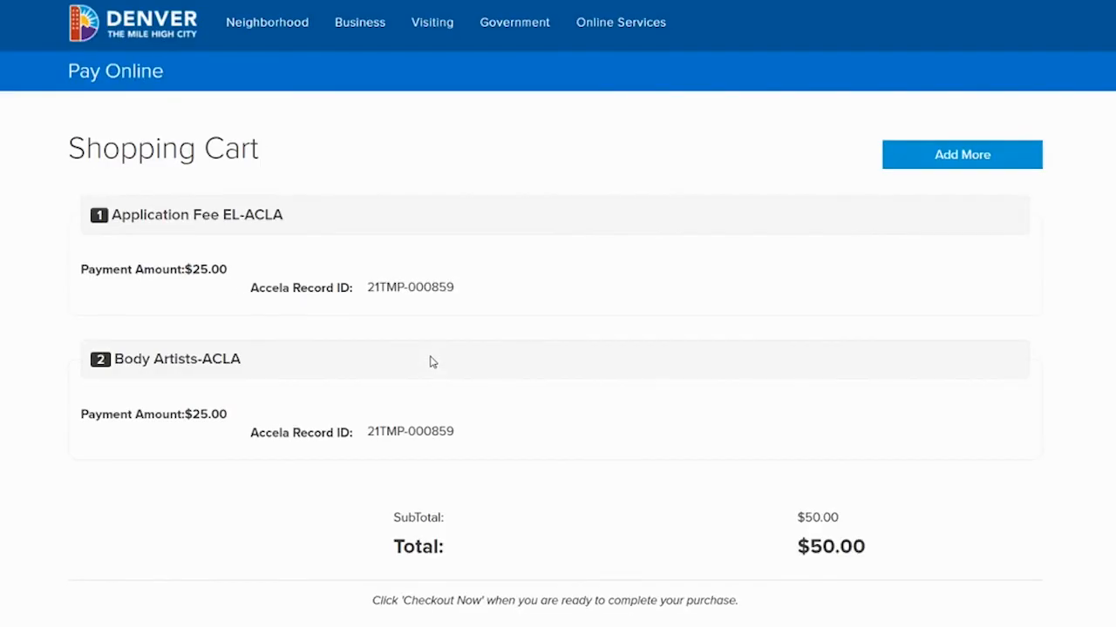
Review the two Body Artist fees in the $50.00 shopping cart and check out.
scroll(427, 361, "down", 4)
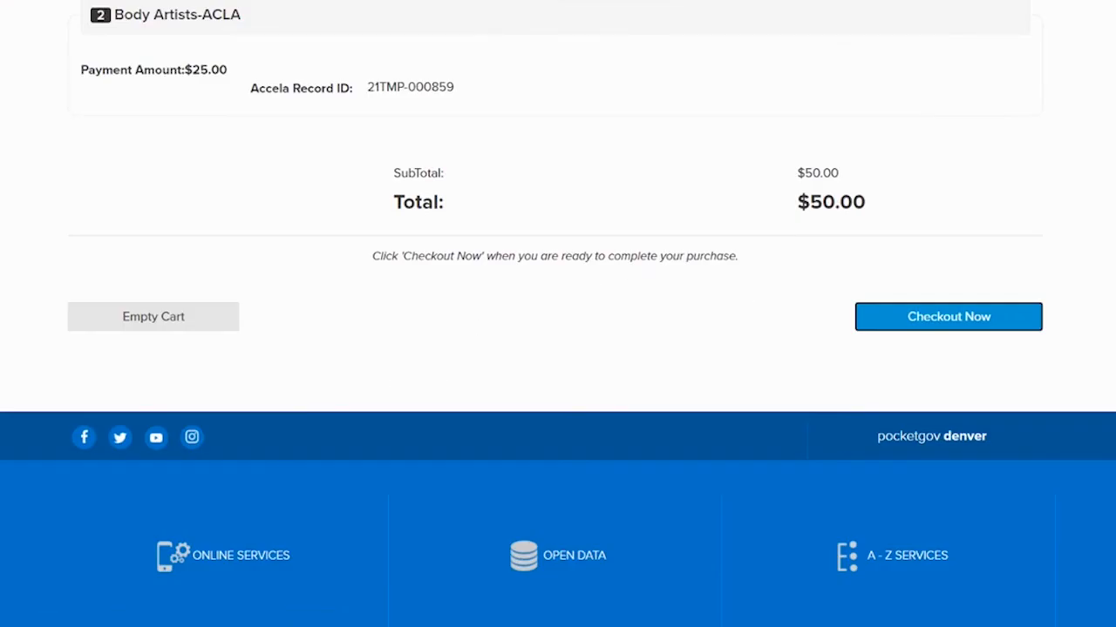
scroll(557, 314, "up", 3)
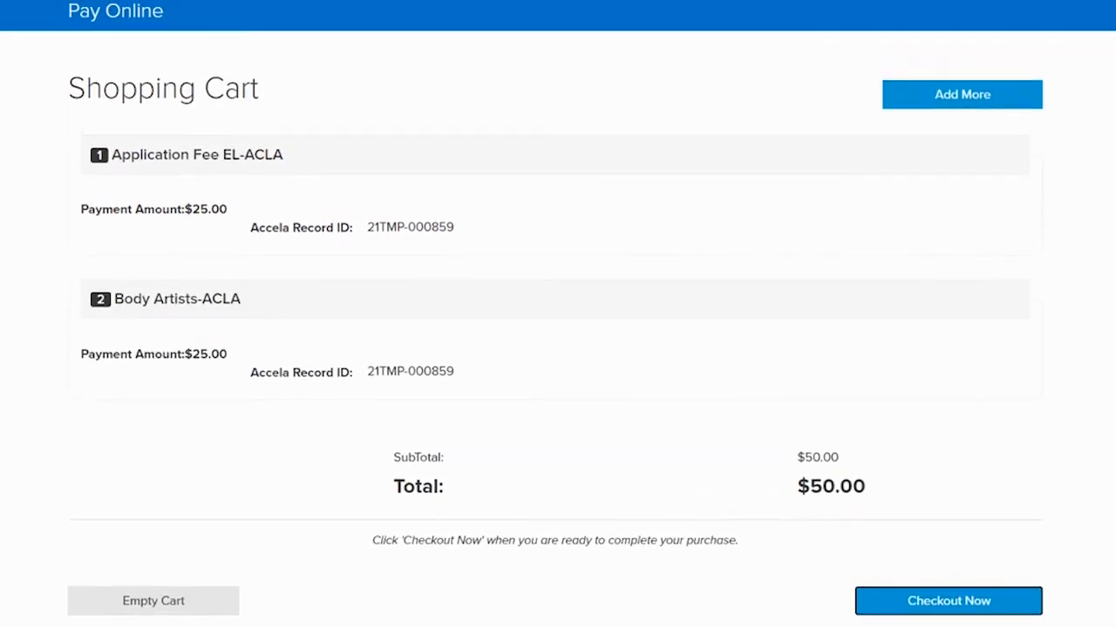
scroll(558, 314, "down", 2)
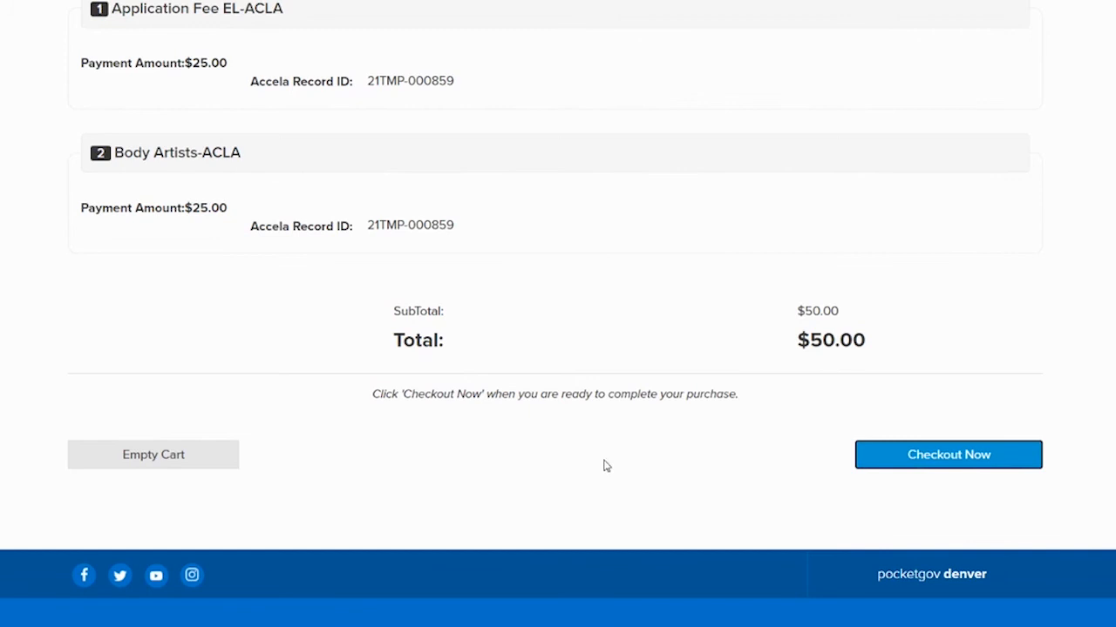
left_click(958, 460)
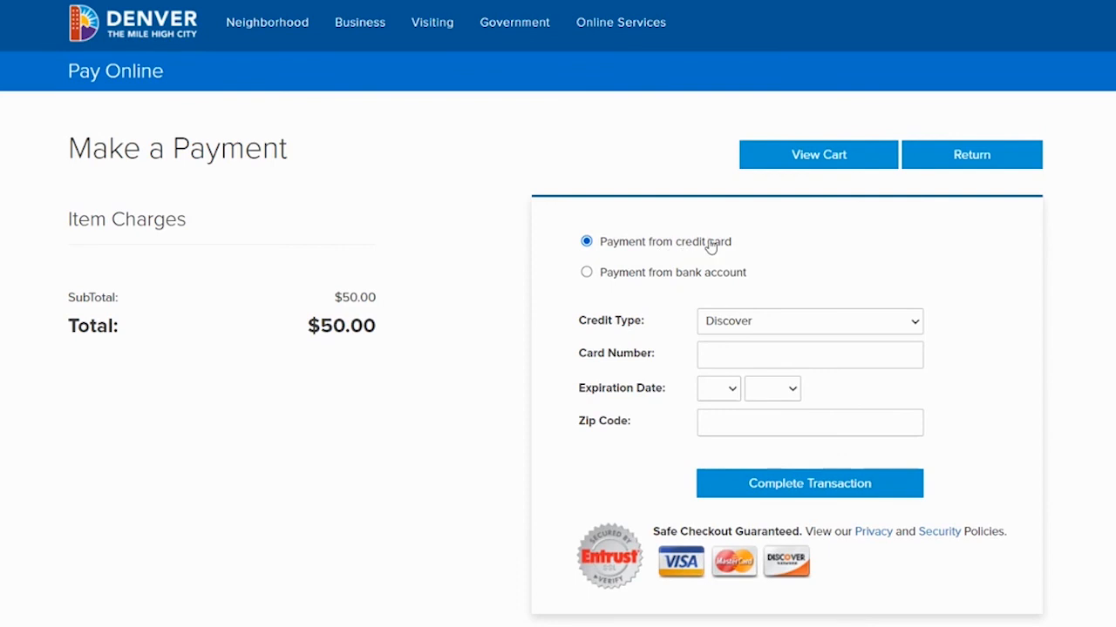
Pay the $50.00 by Visa Card with the card number, then complete the transaction.
left_click(738, 325)
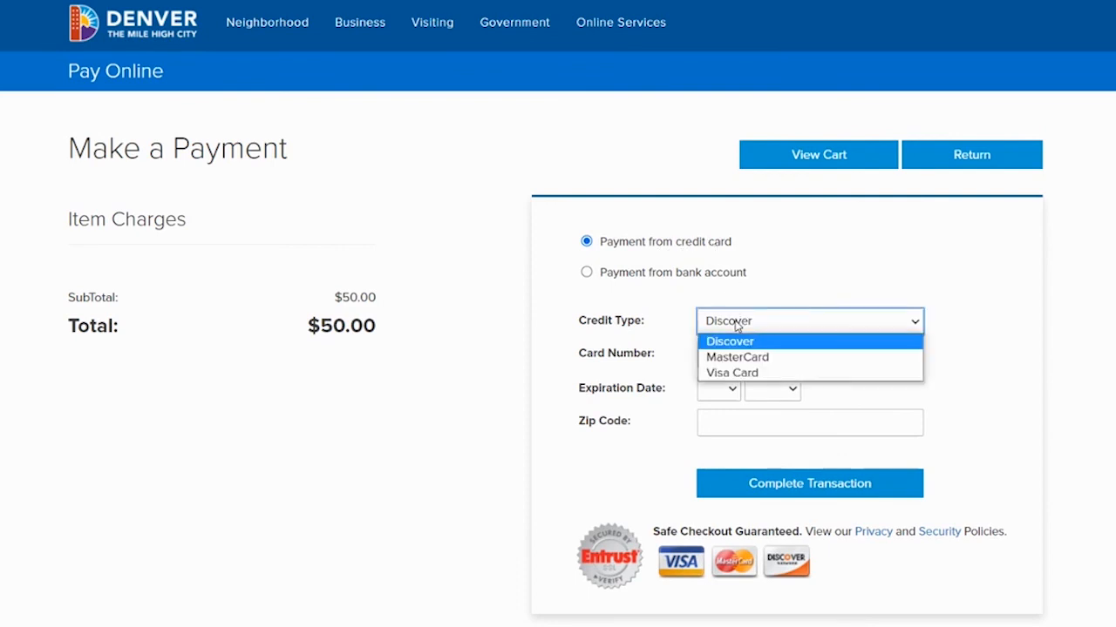
left_click(716, 383)
left_click(745, 351)
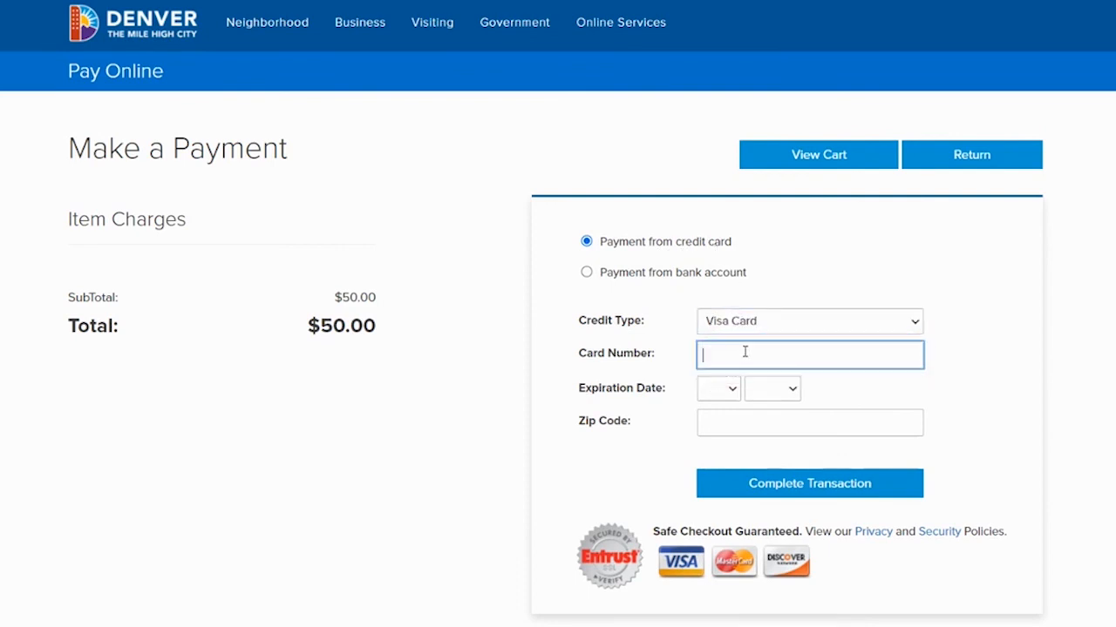
type("4111111111111111")
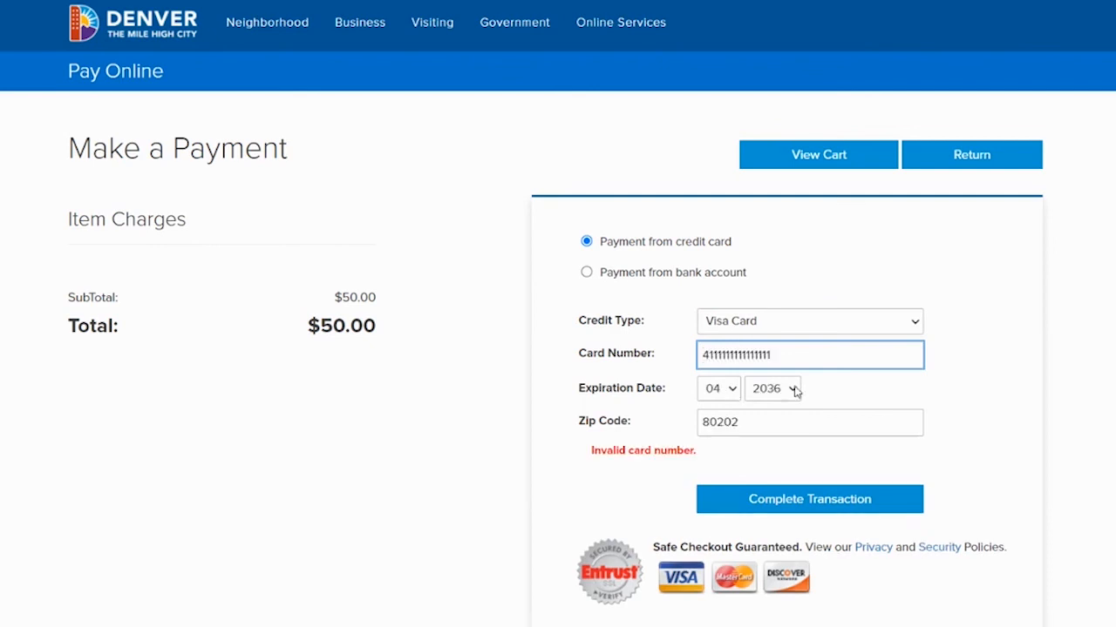
left_click(791, 505)
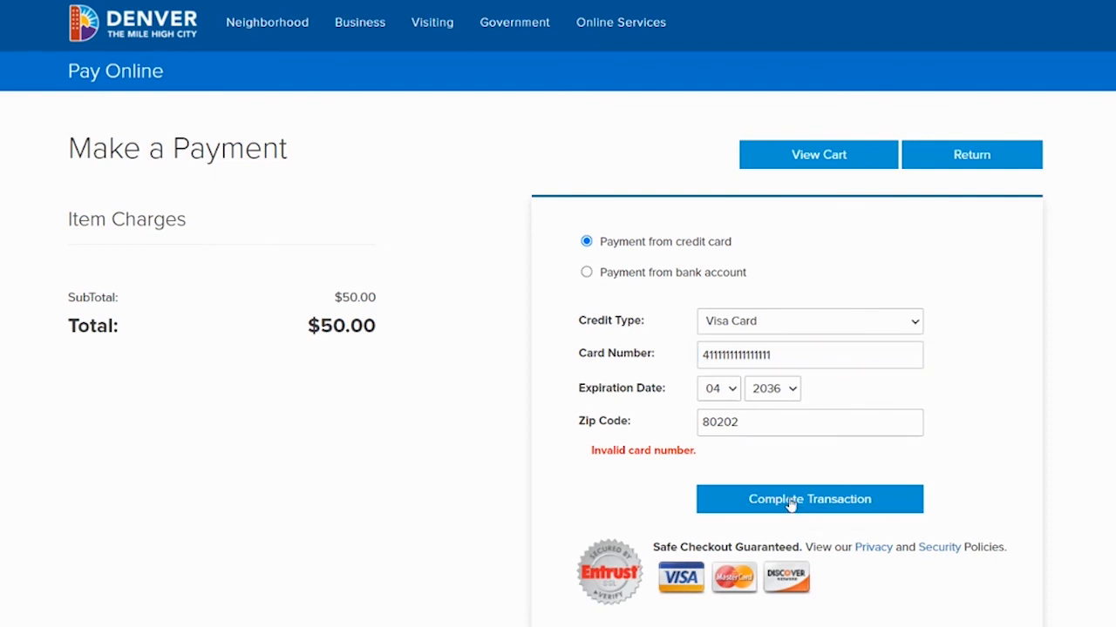
scroll(788, 503, "down", 1)
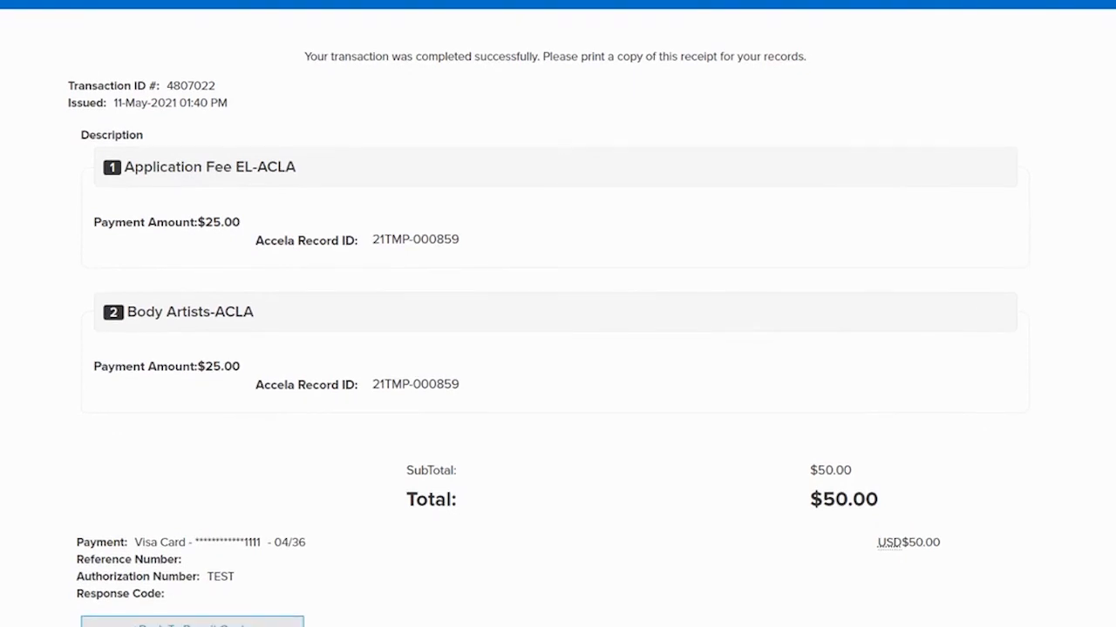